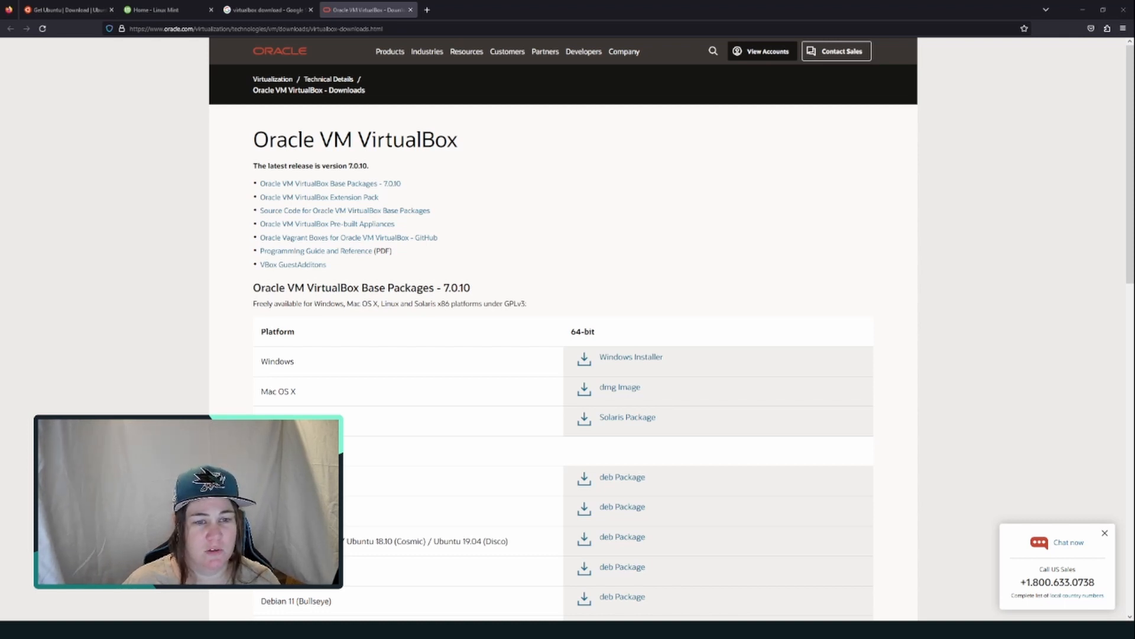
# - Examine the VirtualBox 7.0.10 base packages for each platform and the Extension Pack section on the download page
pyautogui.scroll(-2, 563, 331)
pyautogui.scroll(2, 631, 356)
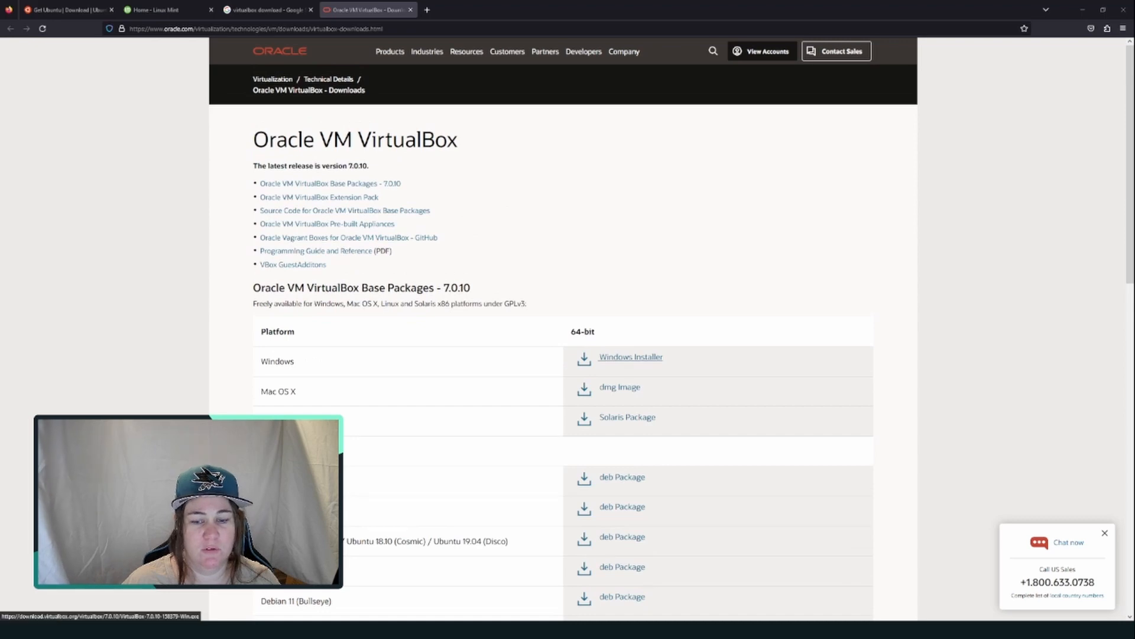
pyautogui.scroll(-5, 631, 356)
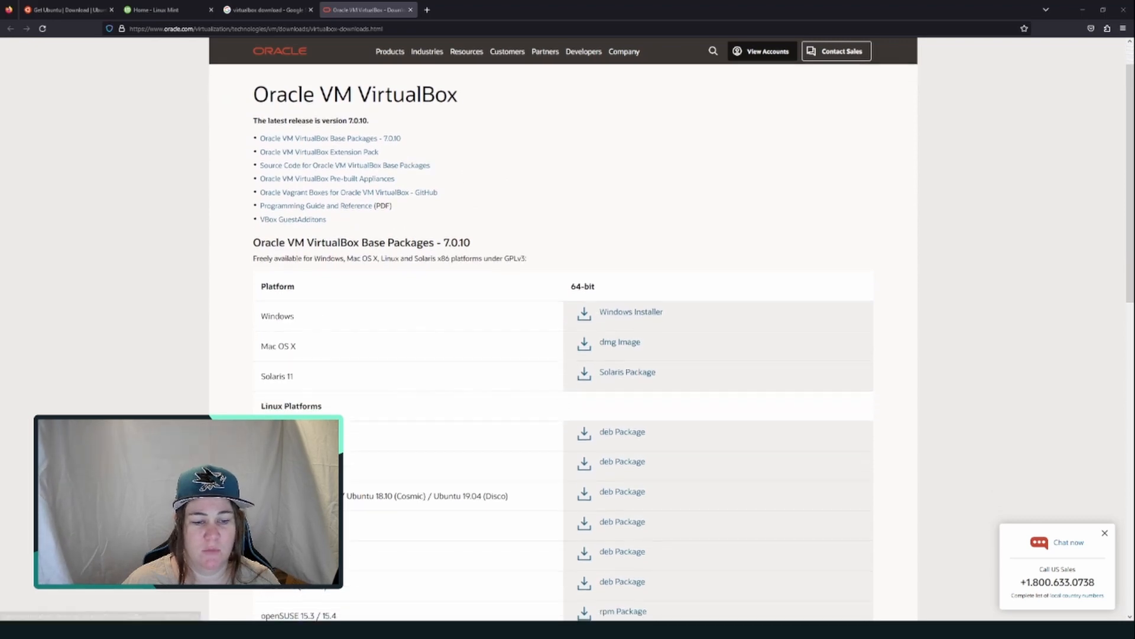
pyautogui.scroll(-9, 631, 356)
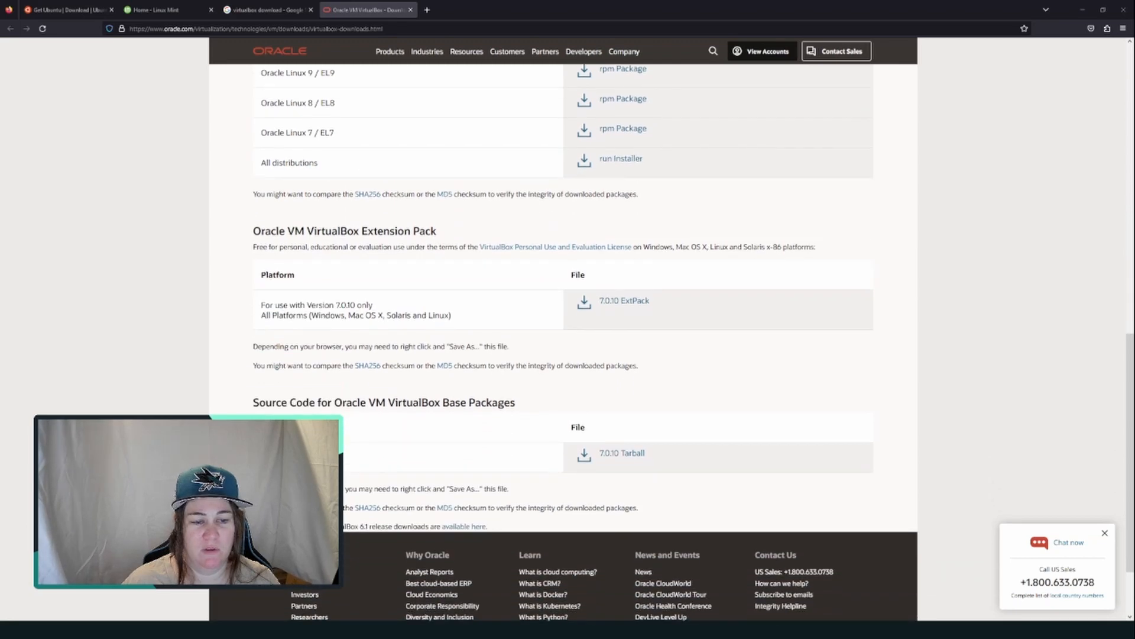
pyautogui.scroll(9, 631, 356)
pyautogui.scroll(6, 631, 357)
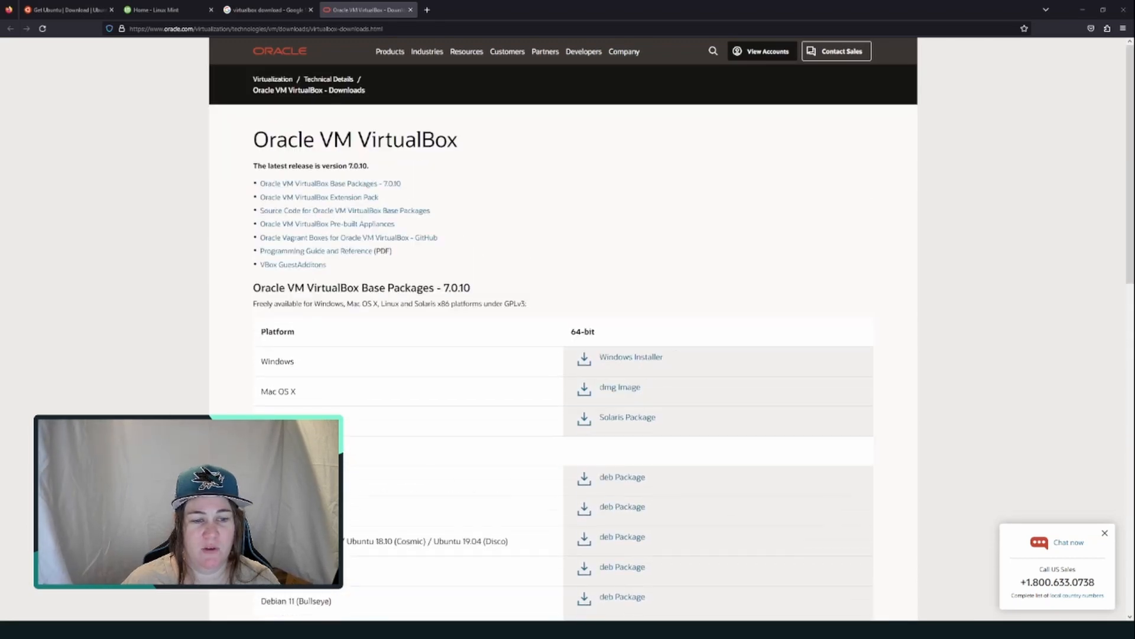
pyautogui.scroll(-3, 563, 343)
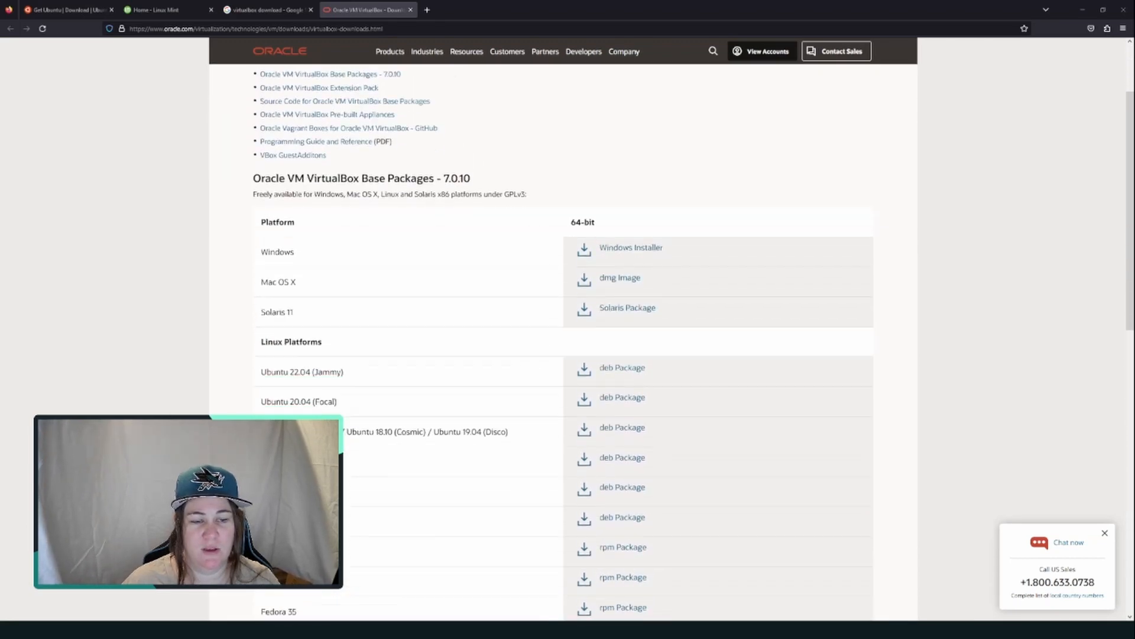
pyautogui.scroll(-2, 563, 343)
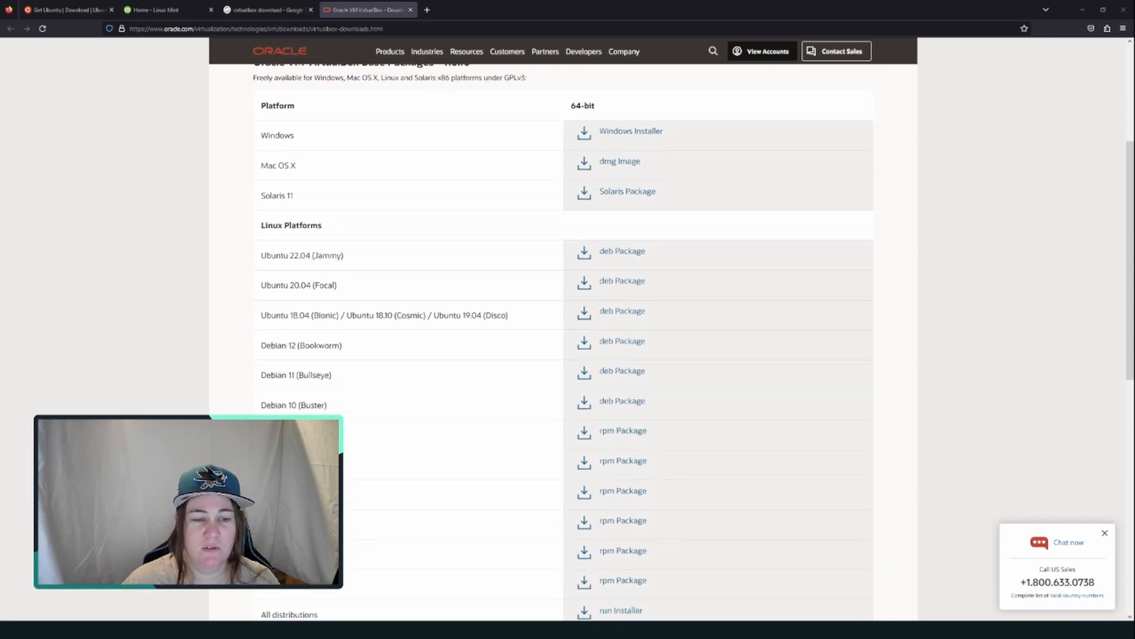
pyautogui.scroll(1, 563, 343)
pyautogui.scroll(-3, 563, 343)
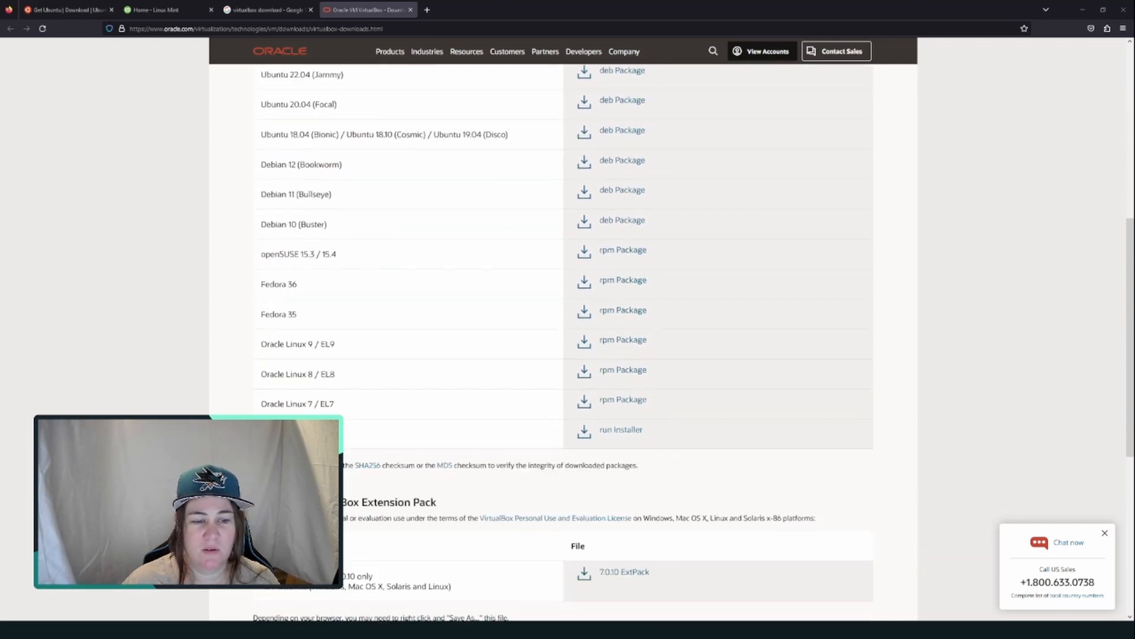
pyautogui.scroll(8, 563, 343)
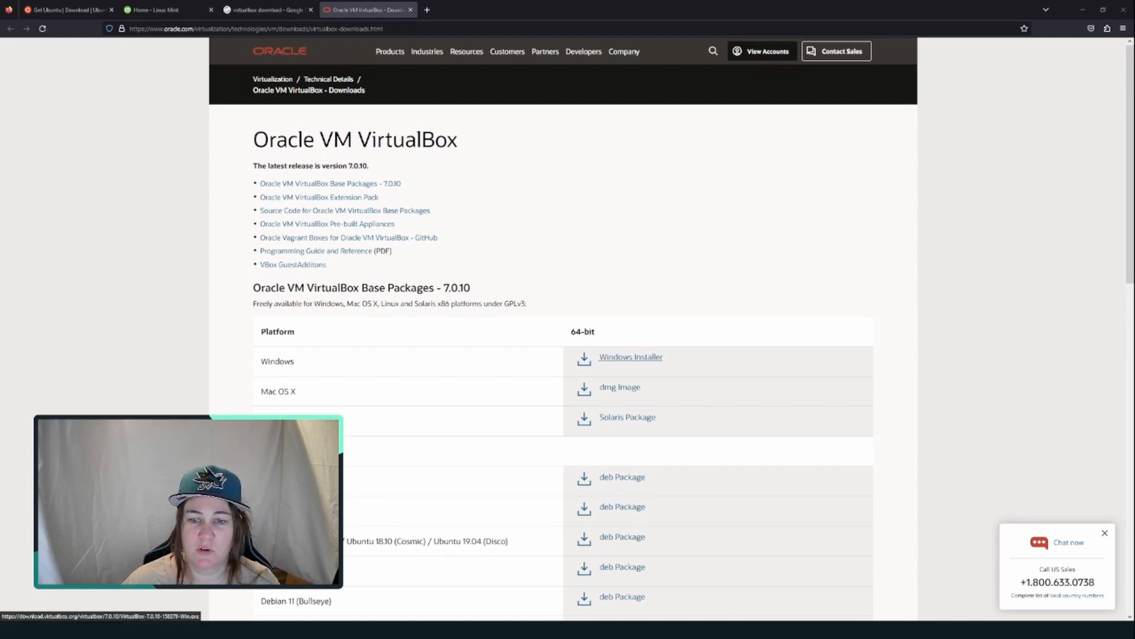
# - Download the VirtualBox 7.0.10 Windows installer, launch it from the Downloads folder and minimize the folder window
pyautogui.click(631, 357)
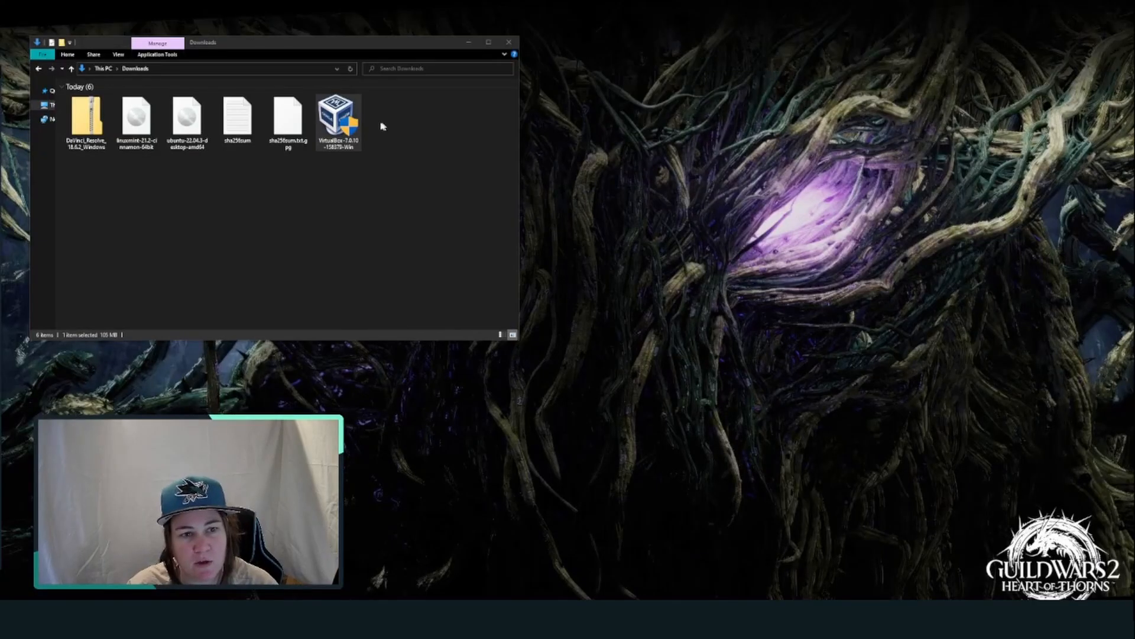
pyautogui.doubleClick(355, 133)
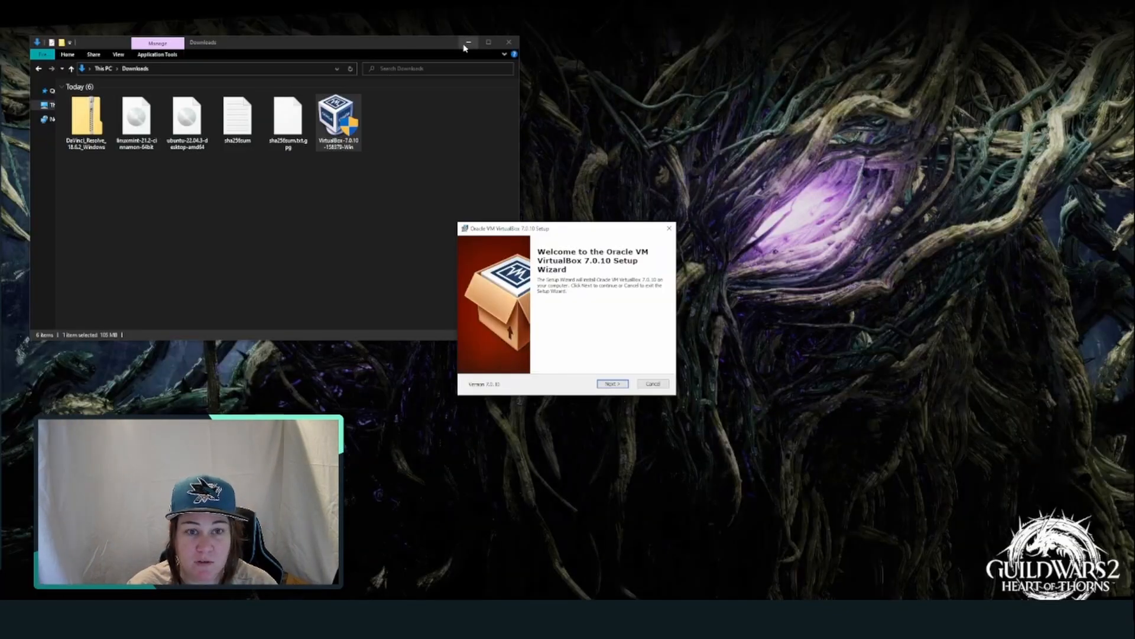
pyautogui.click(464, 45)
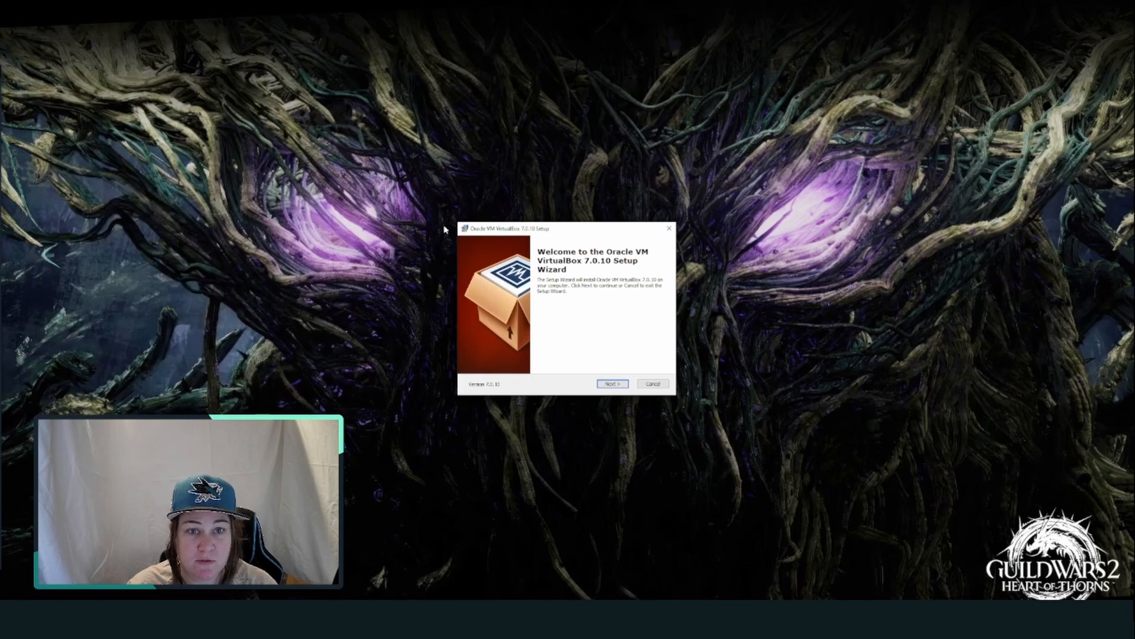
# - Review the custom setup features in the setup wizard and accept the default feature selection and install location
pyautogui.click(613, 384)
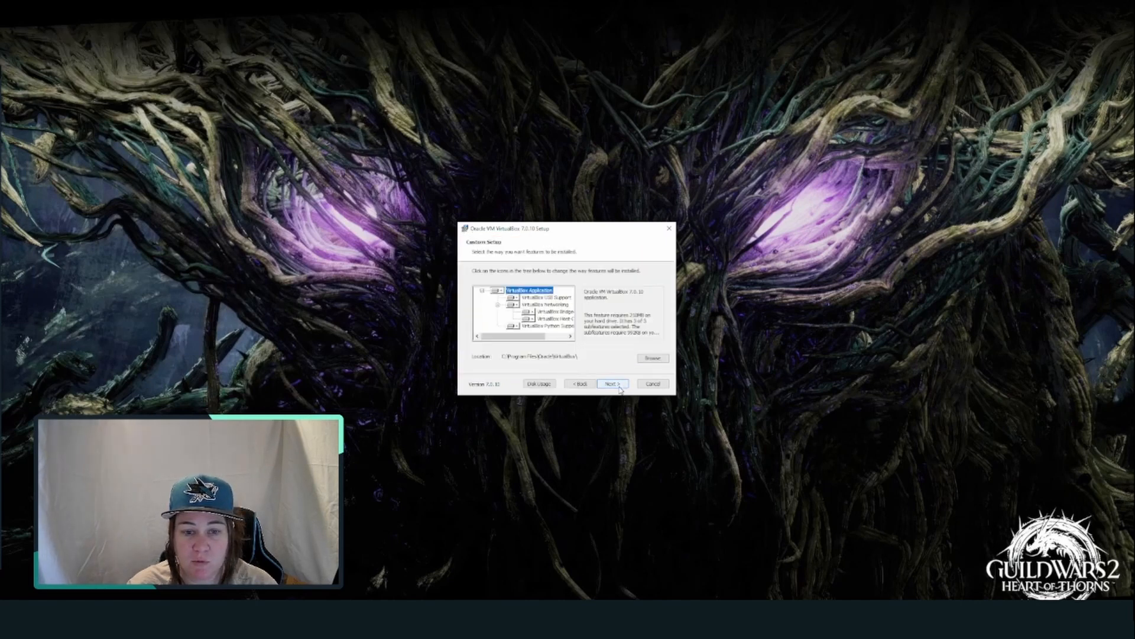
pyautogui.moveTo(537, 337); pyautogui.dragTo(548, 337)
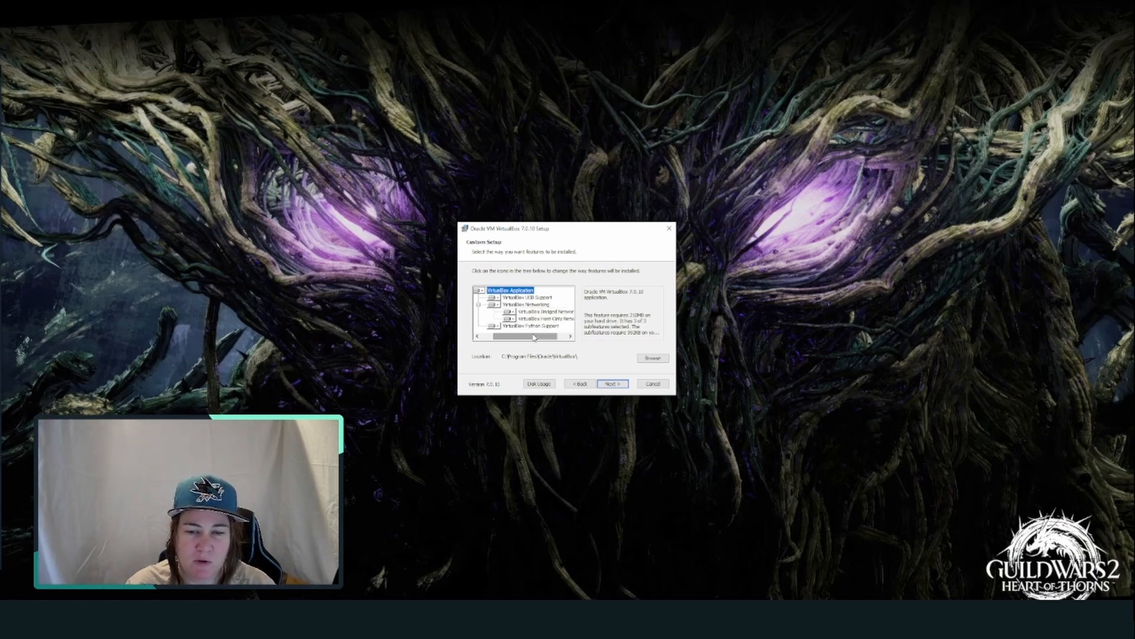
pyautogui.moveTo(533, 336)
pyautogui.mouseDown()
pyautogui.moveTo(543, 343)
pyautogui.moveTo(518, 345)
pyautogui.mouseUp()
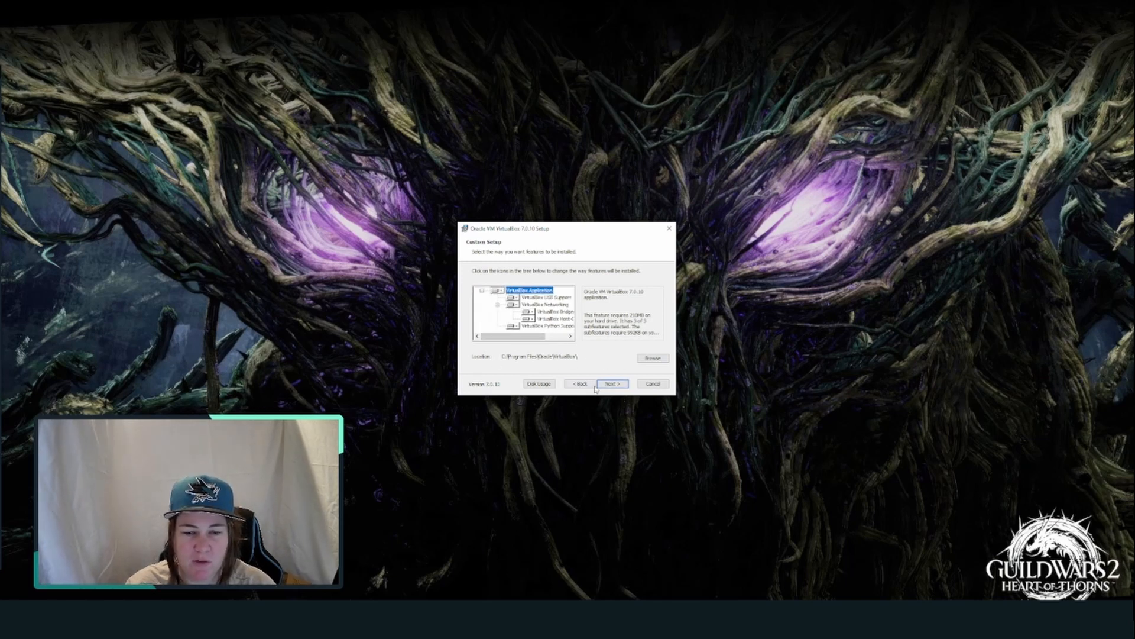
pyautogui.click(612, 384)
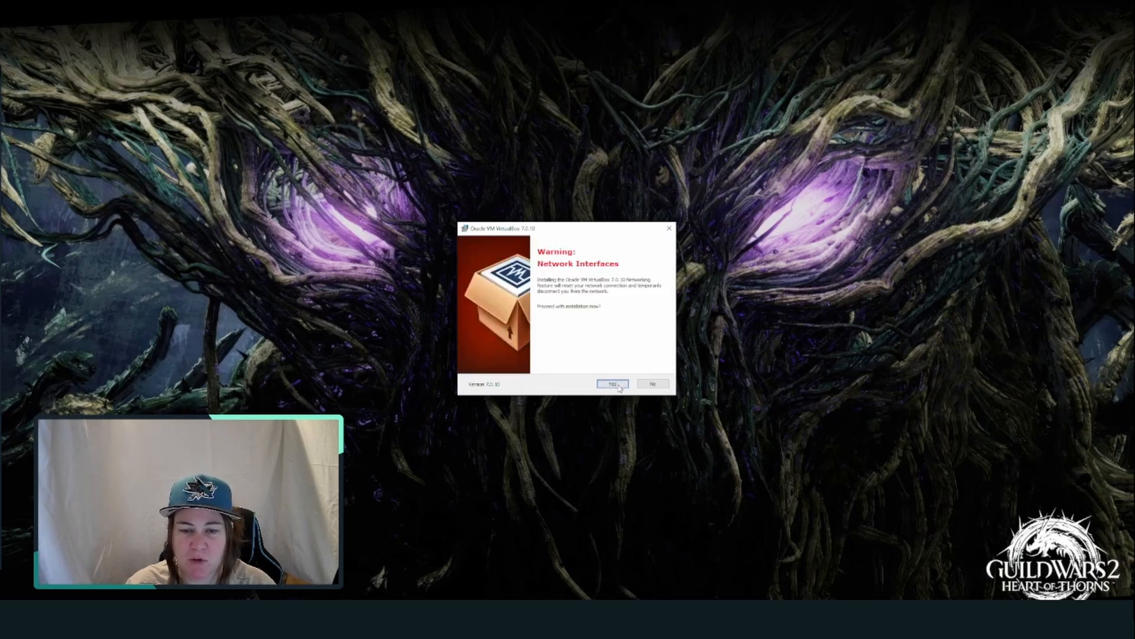
# - Accept the network interfaces and missing Python dependencies notices, install VirtualBox 7.0.10, and finish with it set to start
pyautogui.click(619, 386)
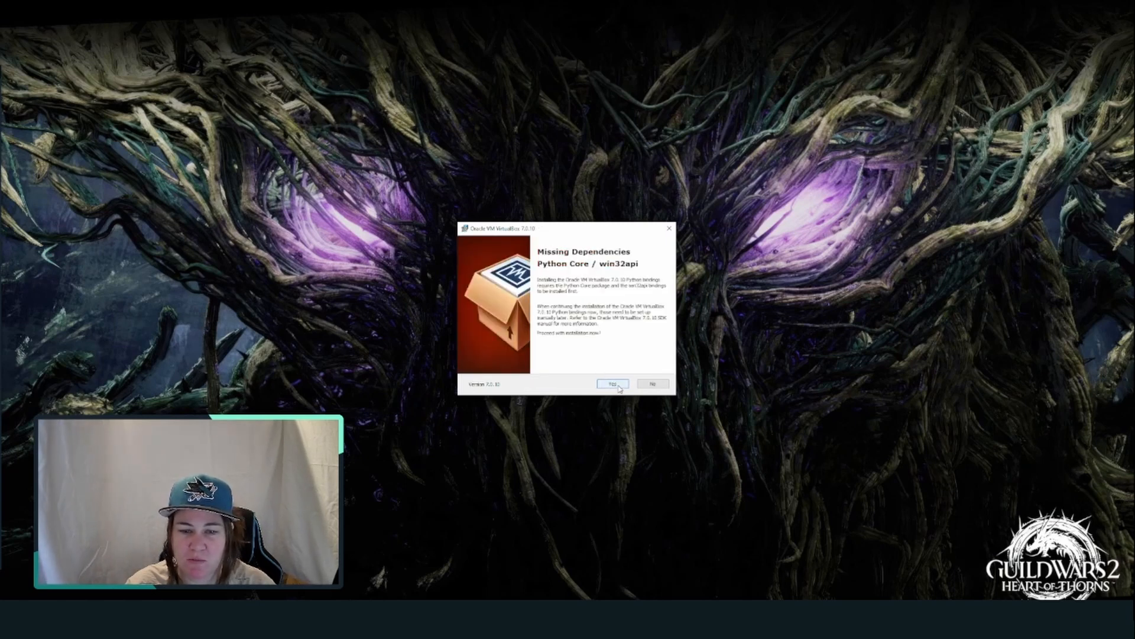
pyautogui.click(619, 388)
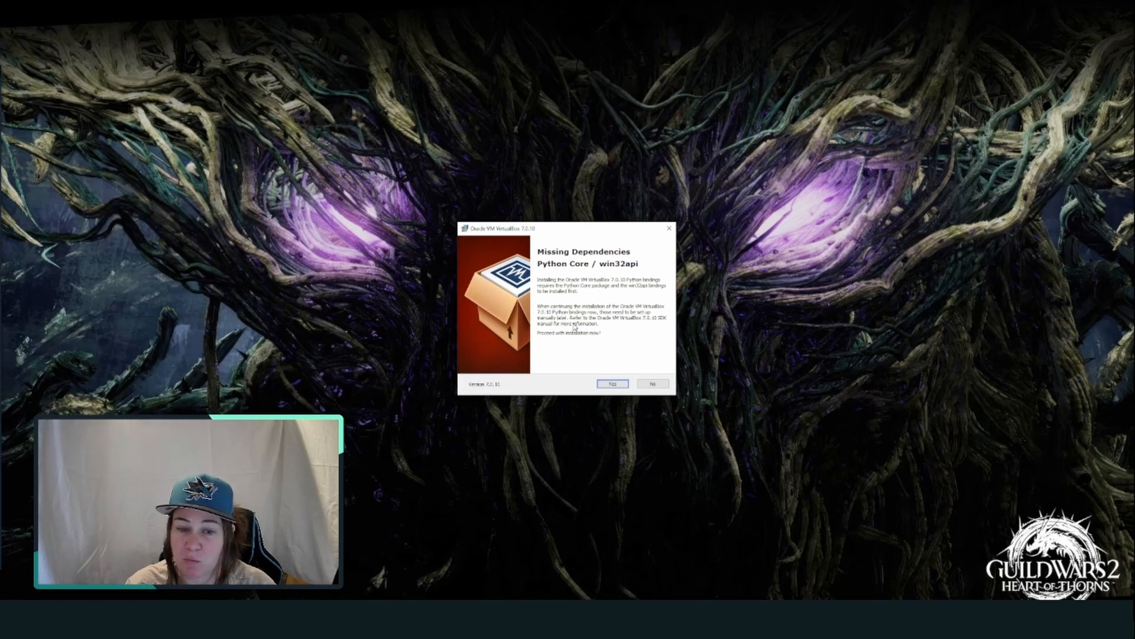
pyautogui.click(613, 384)
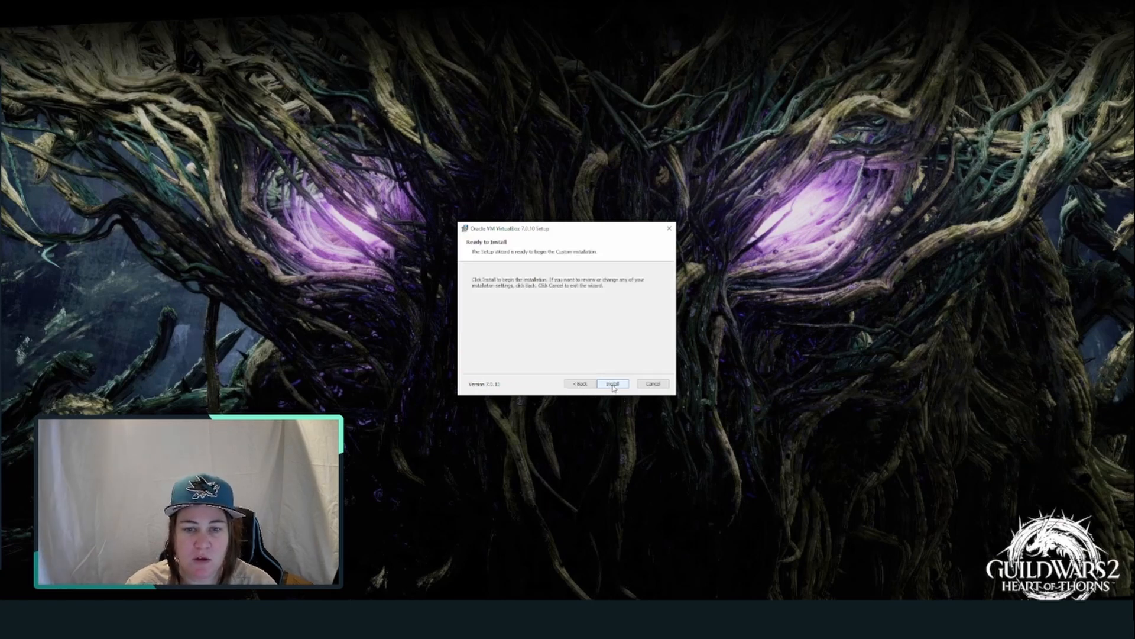
pyautogui.click(612, 384)
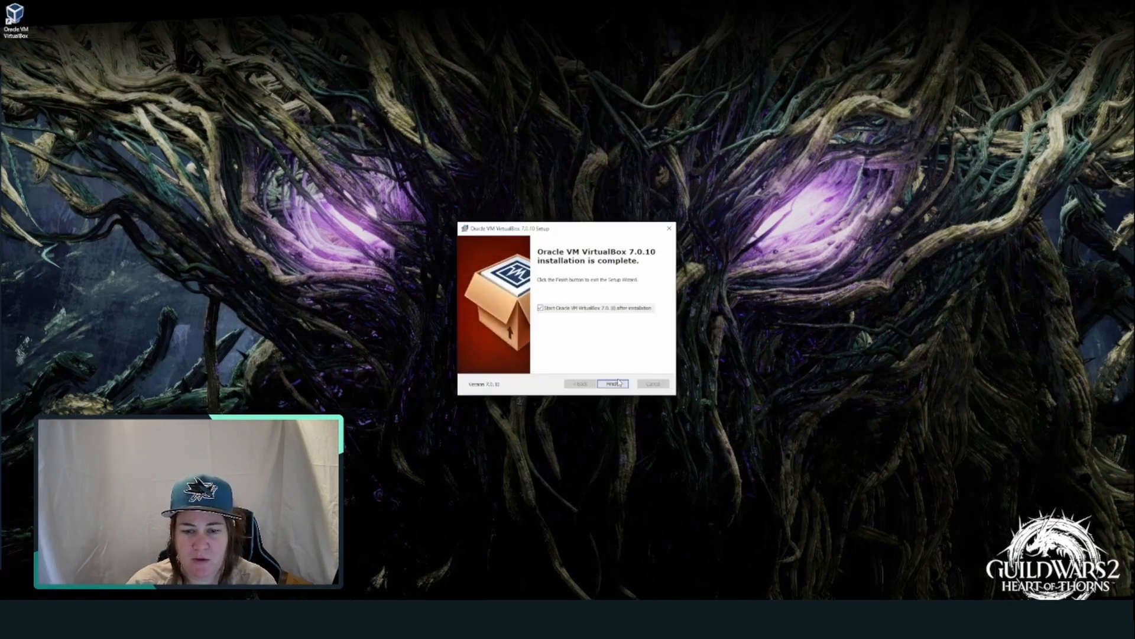
pyautogui.click(615, 385)
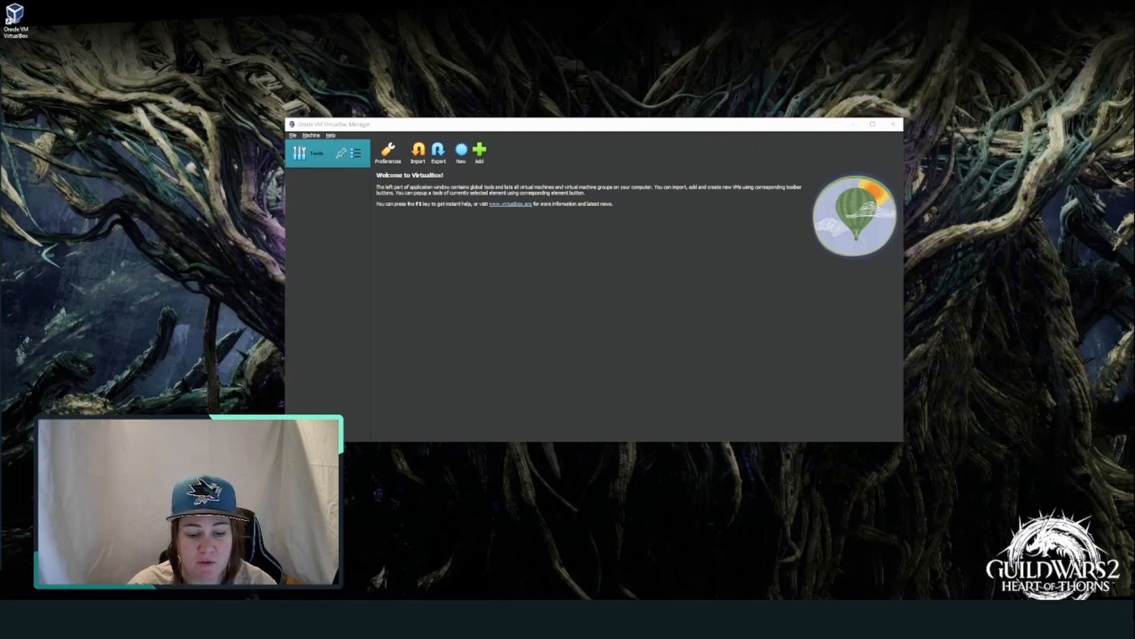
# - Switch to the browser and download Ubuntu 22.04.3 LTS from the Ubuntu Desktop download page
pyautogui.moveTo(246, 619)
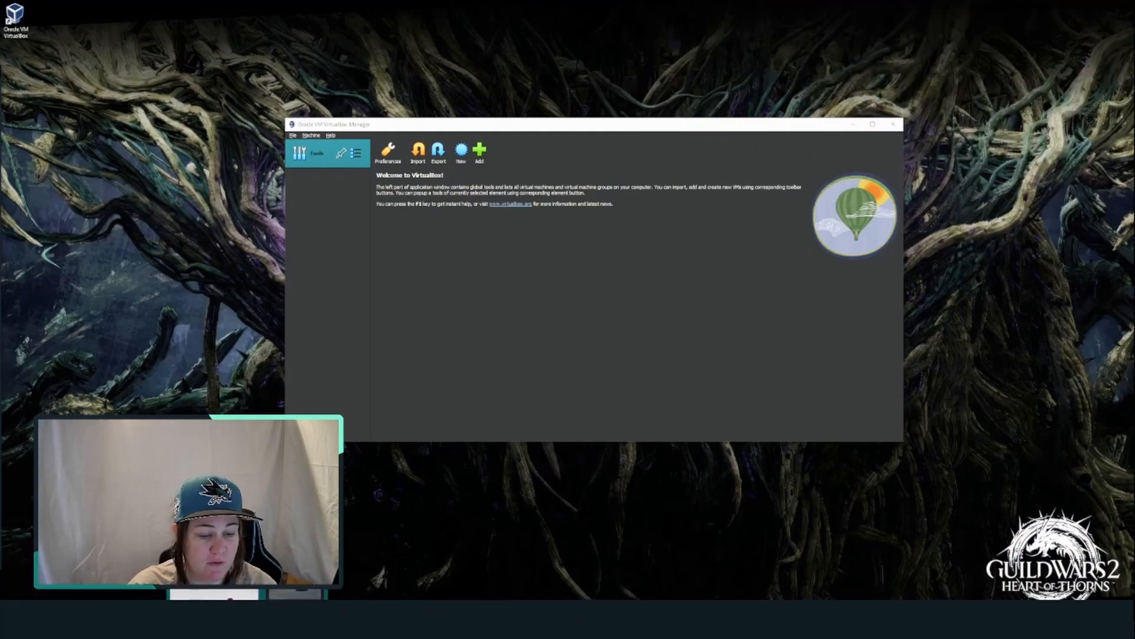
pyautogui.click(300, 594)
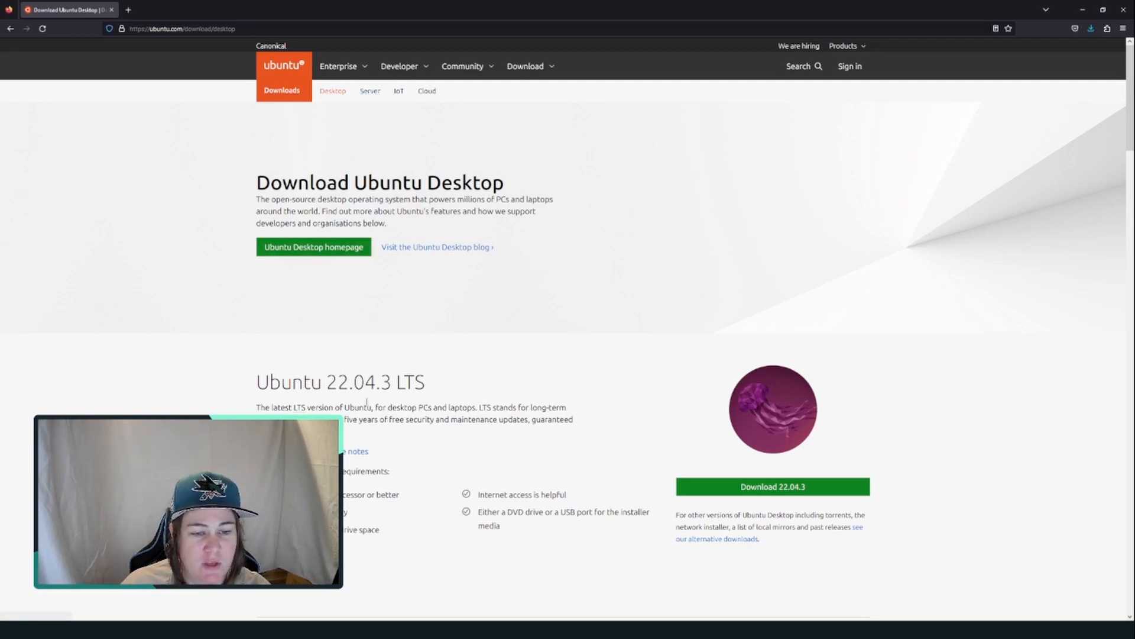
pyautogui.moveTo(421, 385); pyautogui.dragTo(253, 391)
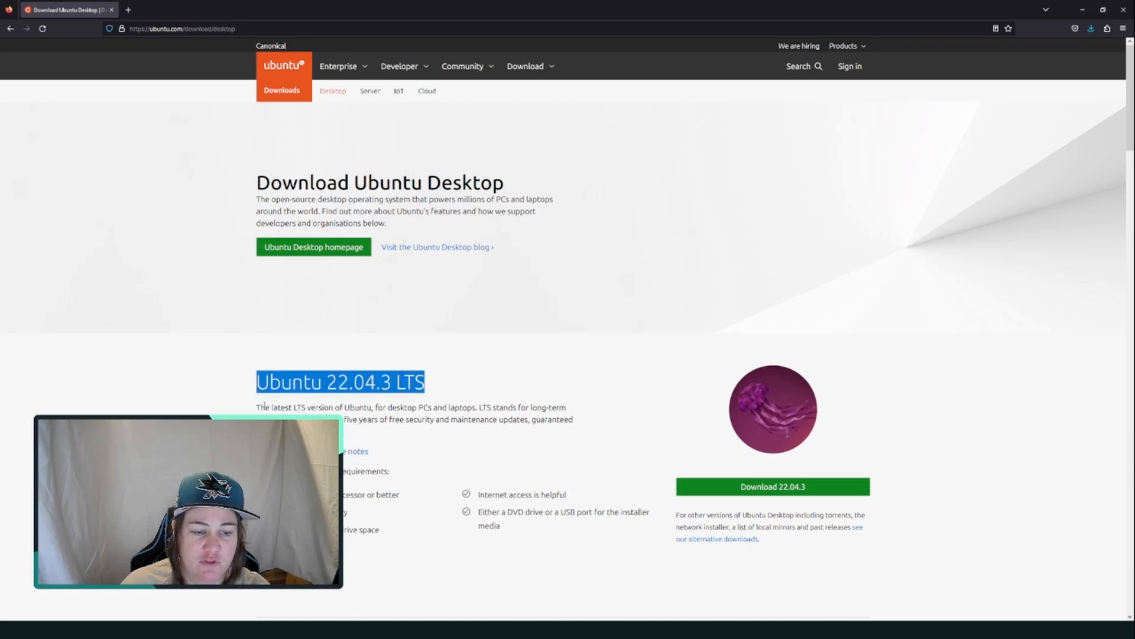
pyautogui.scroll(-4, 449, 423)
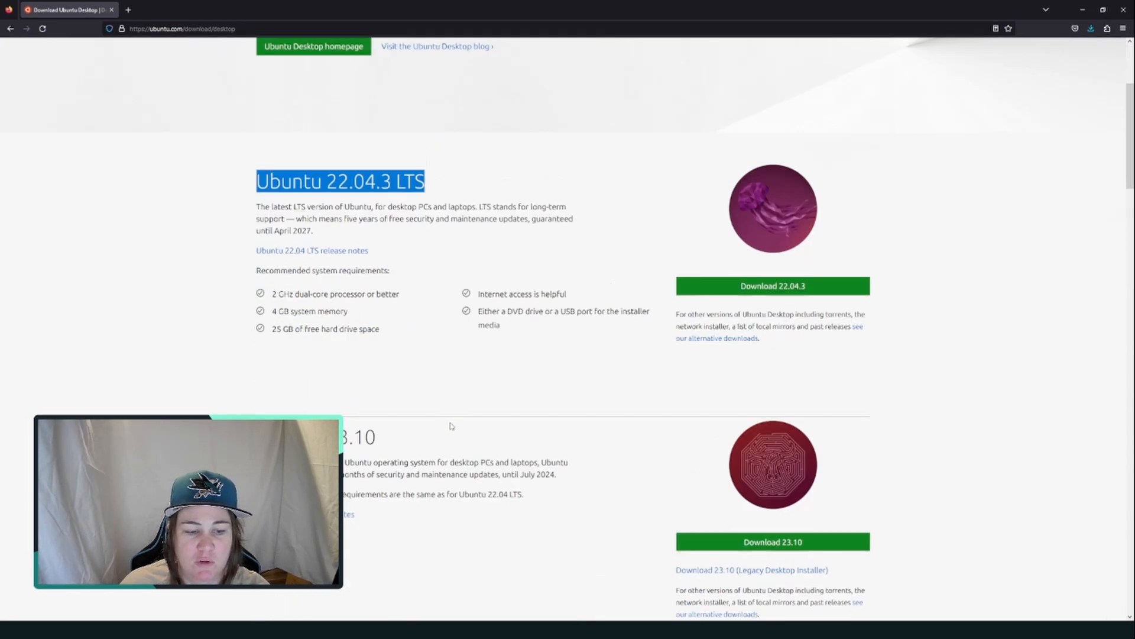
pyautogui.scroll(2, 561, 478)
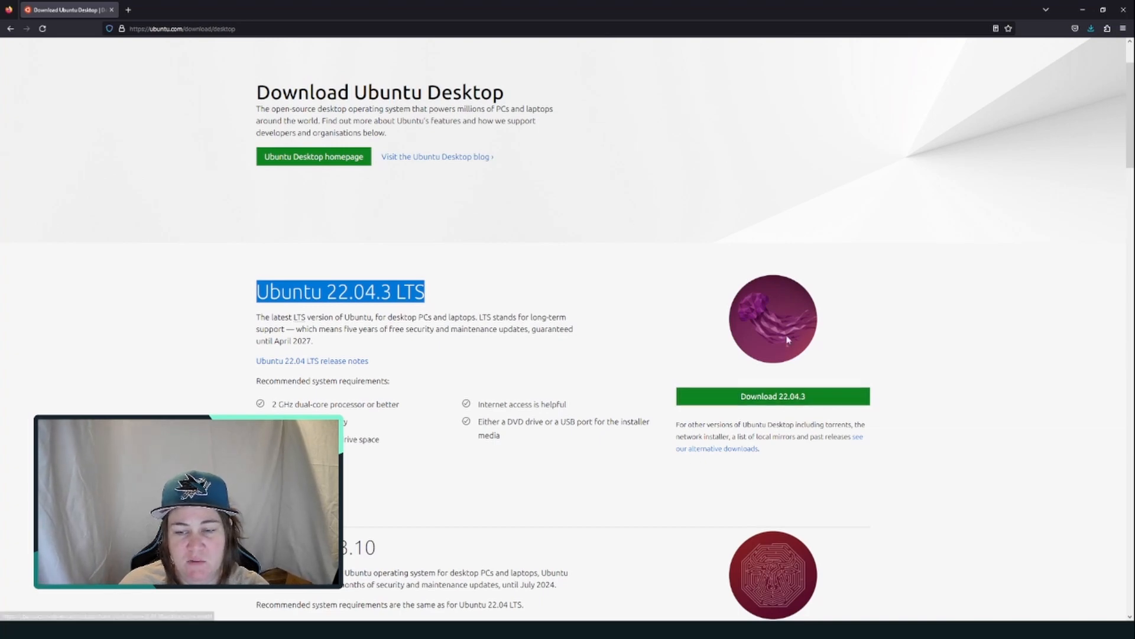
pyautogui.click(815, 405)
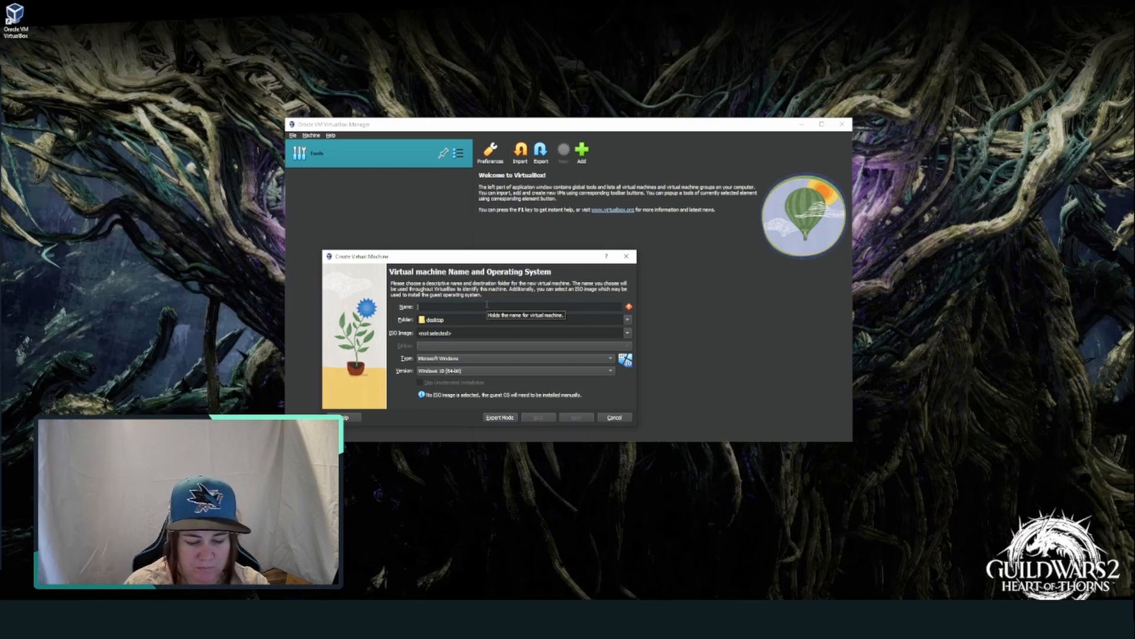
# - Name the new virtual machine ubuntu-pc and keep desktop as its folder
pyautogui.write('ubuntu-pc')
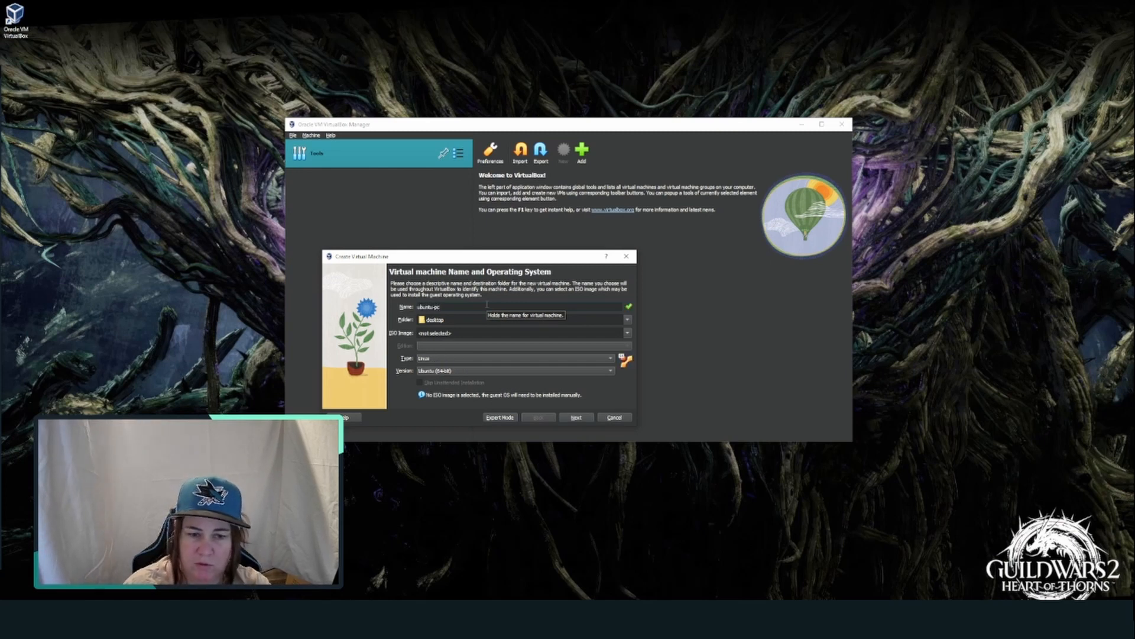
pyautogui.click(460, 320)
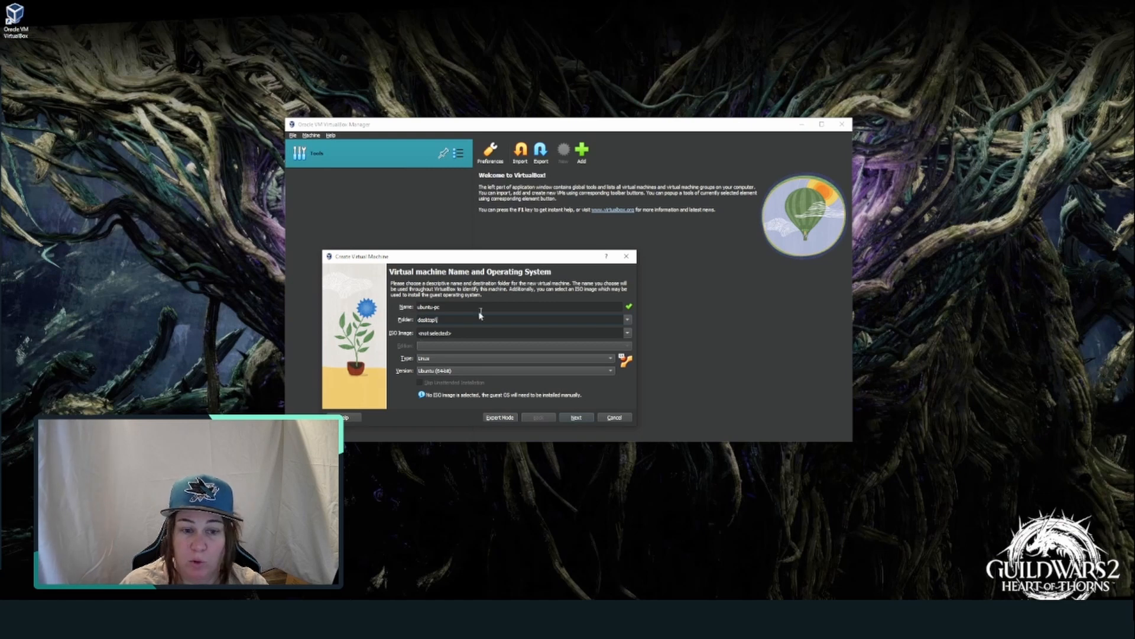
# - Select ubuntu-22.04.3-desktop-amd64 from the Downloads folder as the virtual machine's ISO image
pyautogui.click(457, 333)
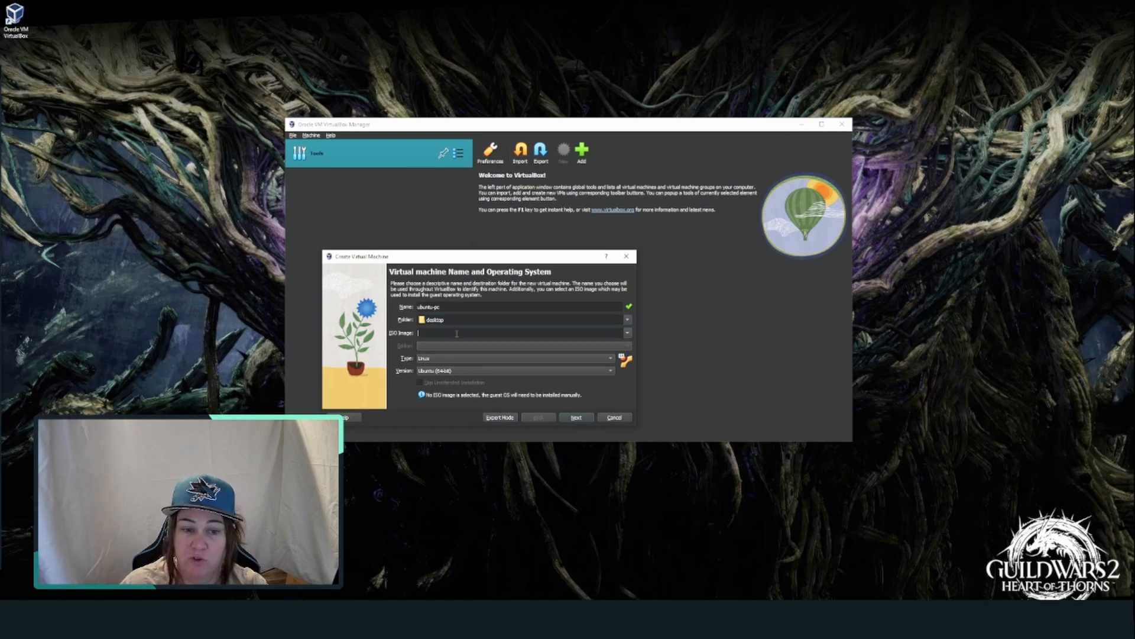
pyautogui.click(628, 334)
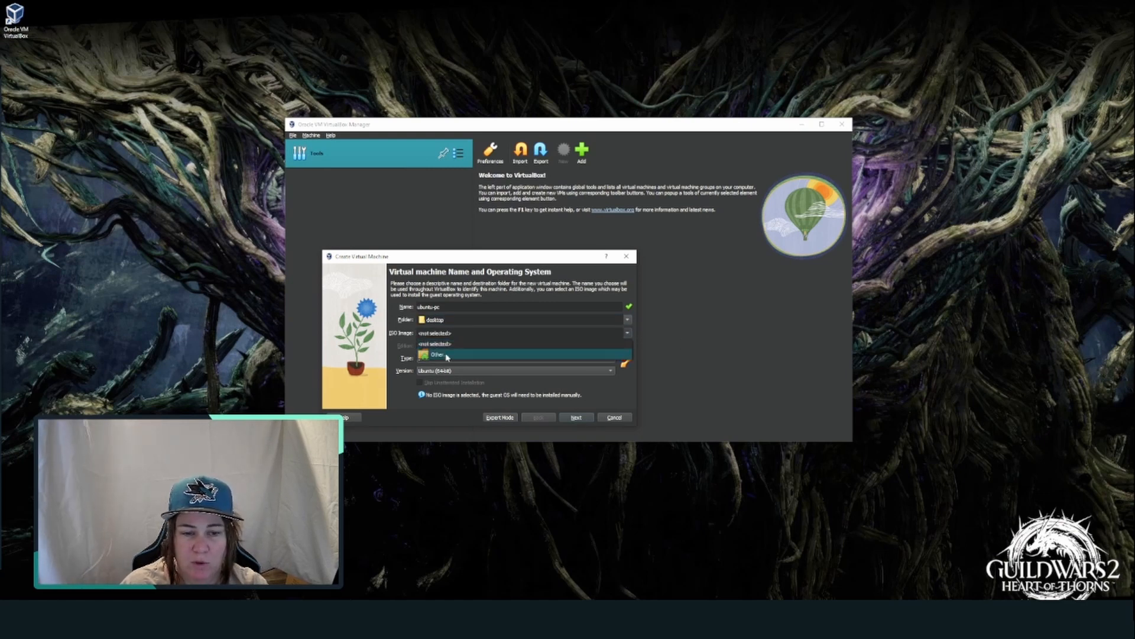
pyautogui.click(520, 261)
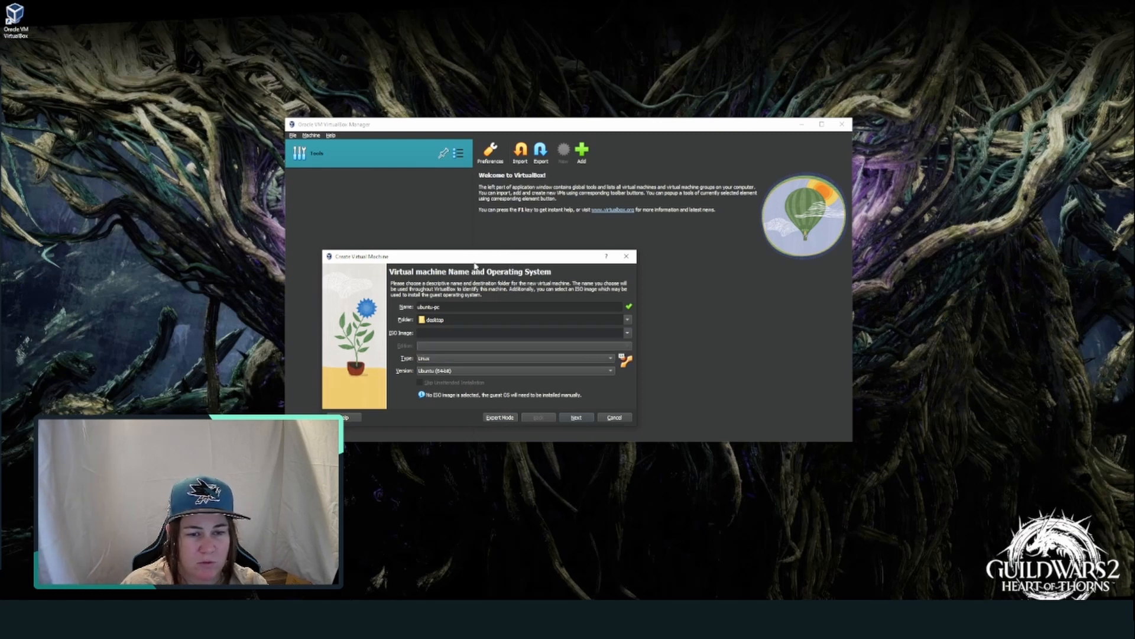
pyautogui.moveTo(519, 260); pyautogui.dragTo(0, 258)
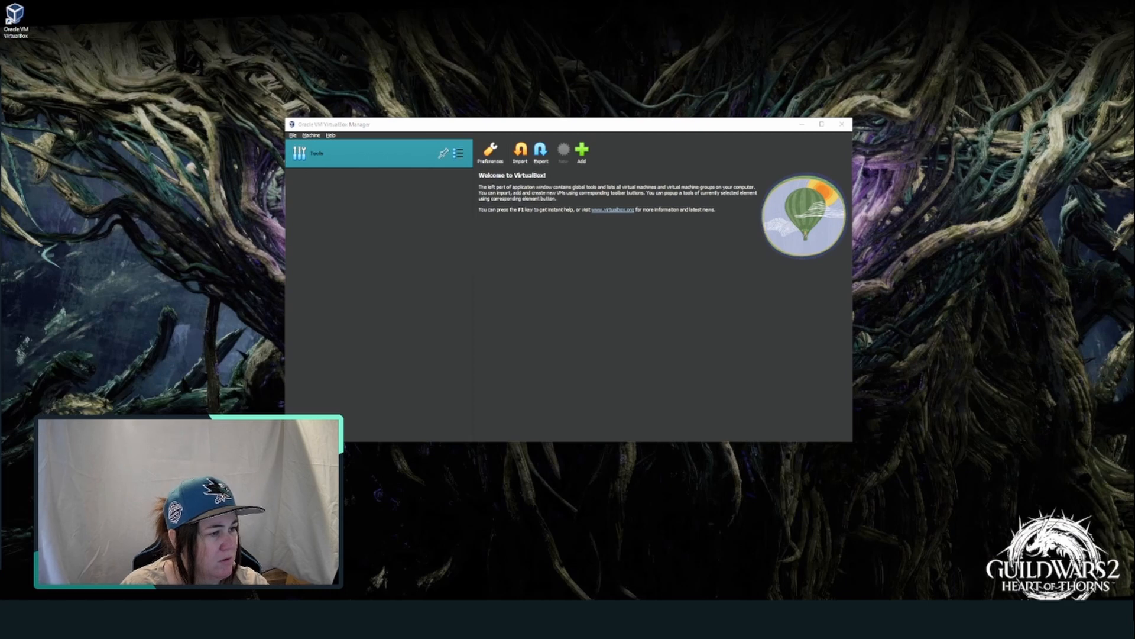
pyautogui.moveTo(1, 236); pyautogui.dragTo(463, 165)
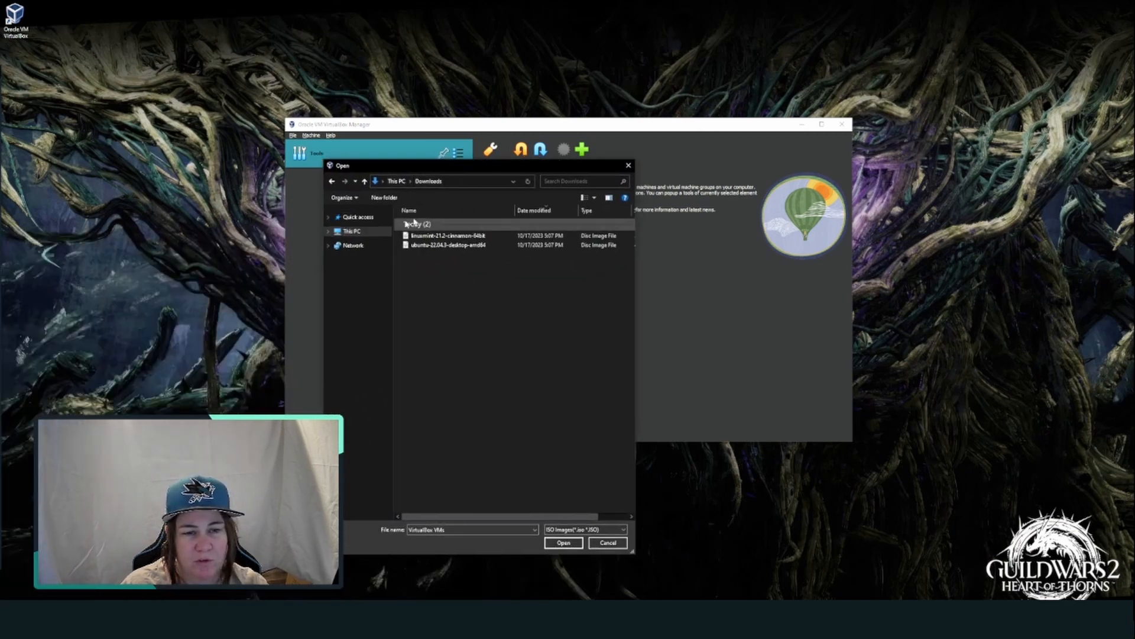
pyautogui.click(467, 245)
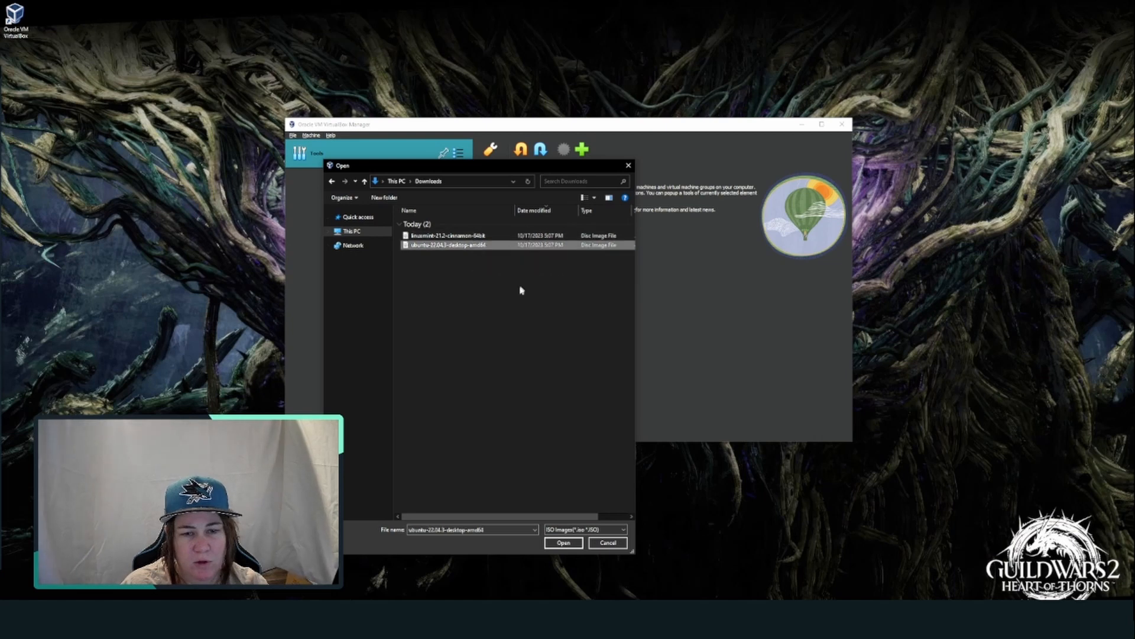
pyautogui.click(564, 542)
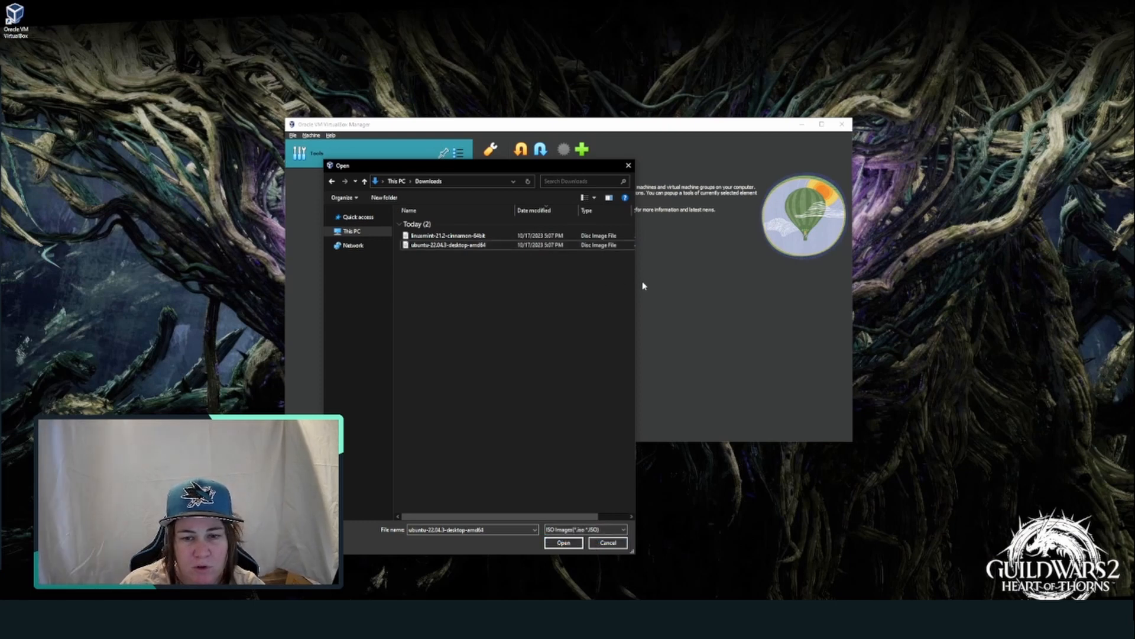
# - Widen the file selection window and confirm the Ubuntu 22.04.3 desktop image as the installation ISO
pyautogui.moveTo(636, 283); pyautogui.dragTo(755, 283)
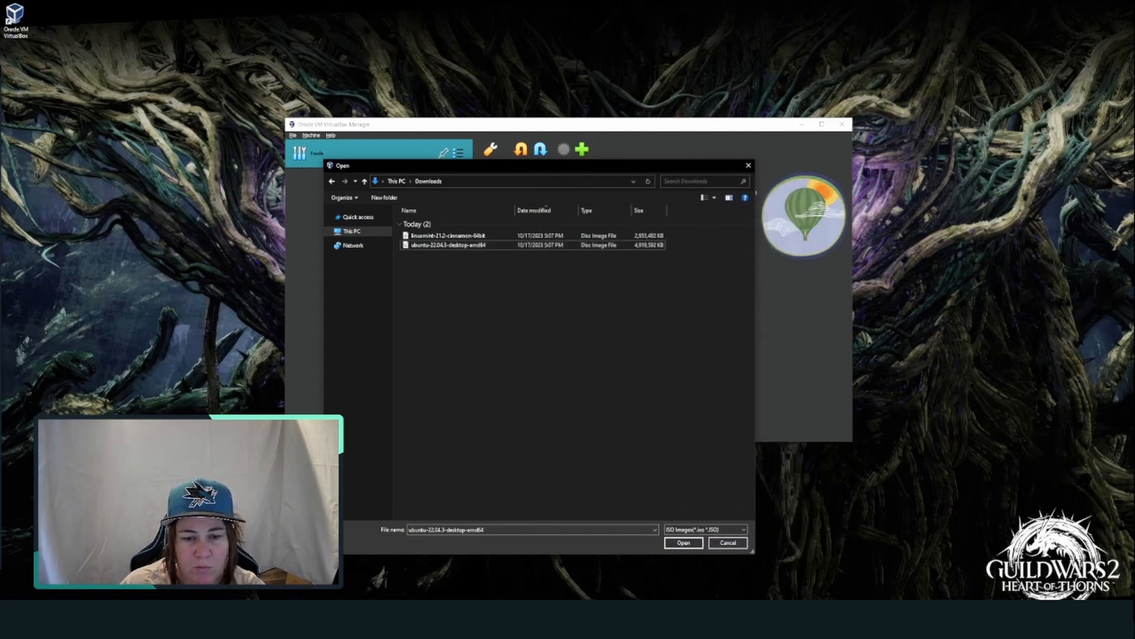
pyautogui.click(683, 542)
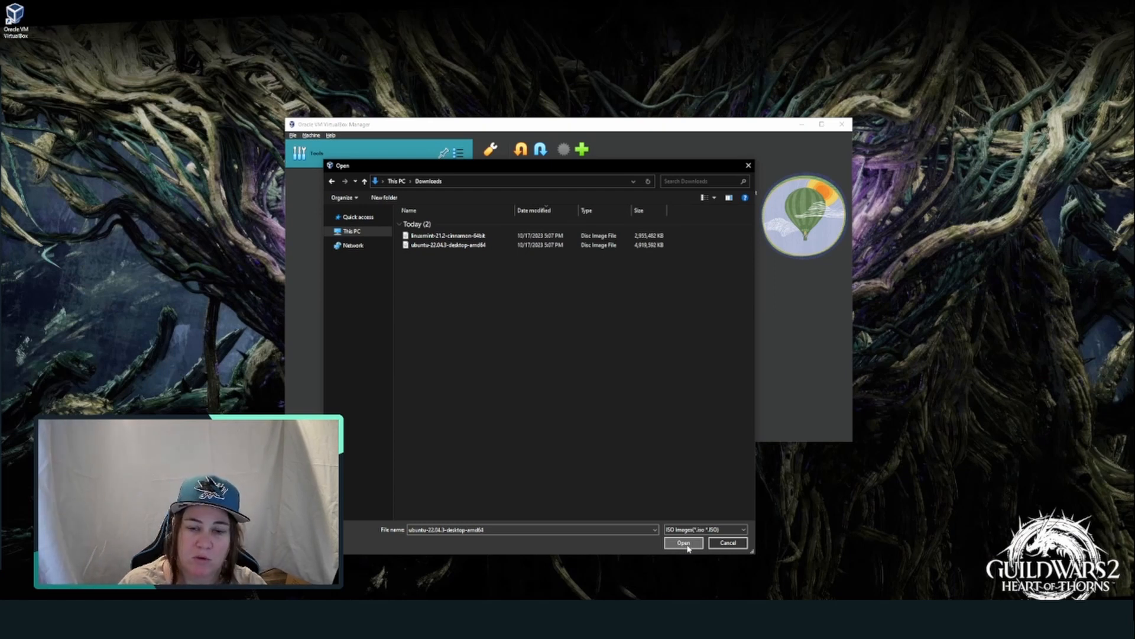
pyautogui.click(687, 547)
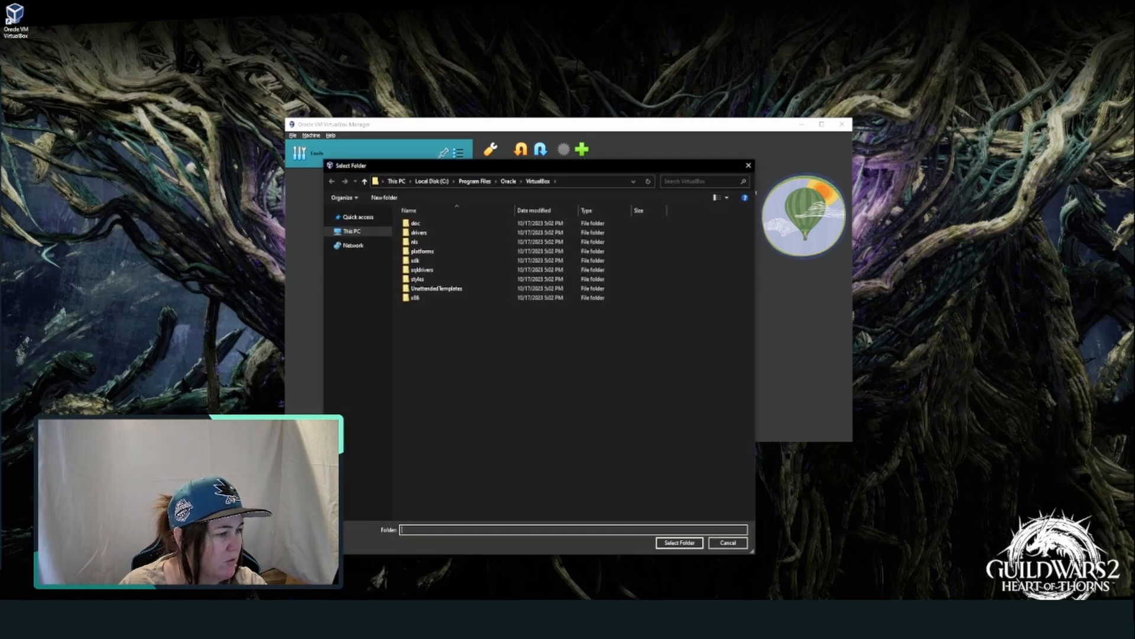
# - Bring the virtual machine wizard into view at the unattended guest OS install setup and select the default username for editing
pyautogui.moveTo(644, 169); pyautogui.dragTo(1134, 169)
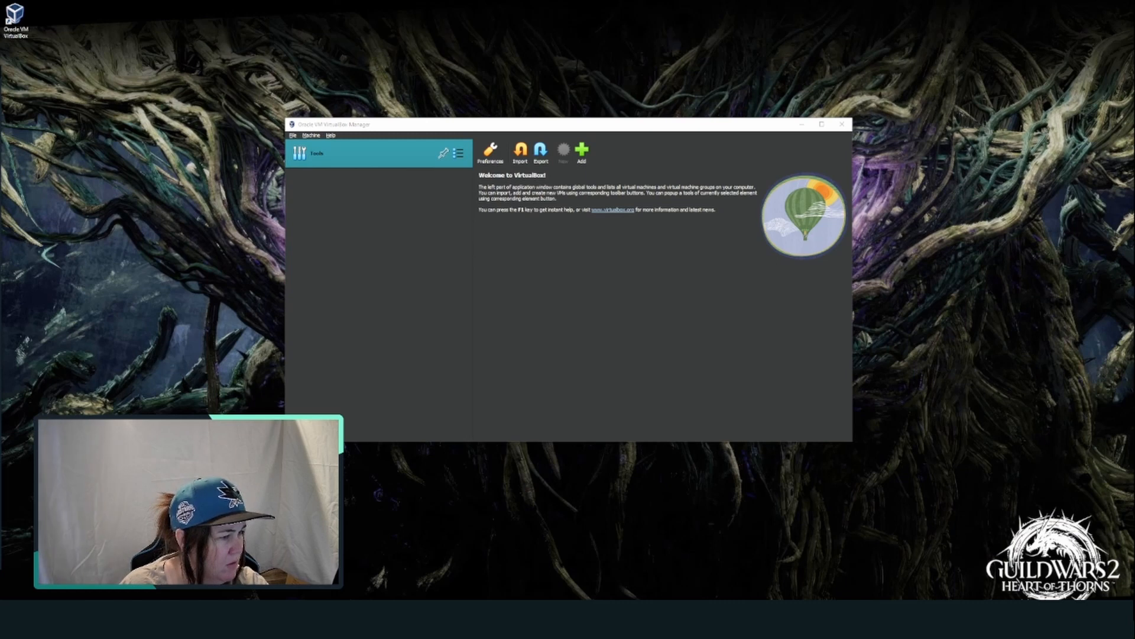
pyautogui.moveTo(0, 208); pyautogui.dragTo(539, 188)
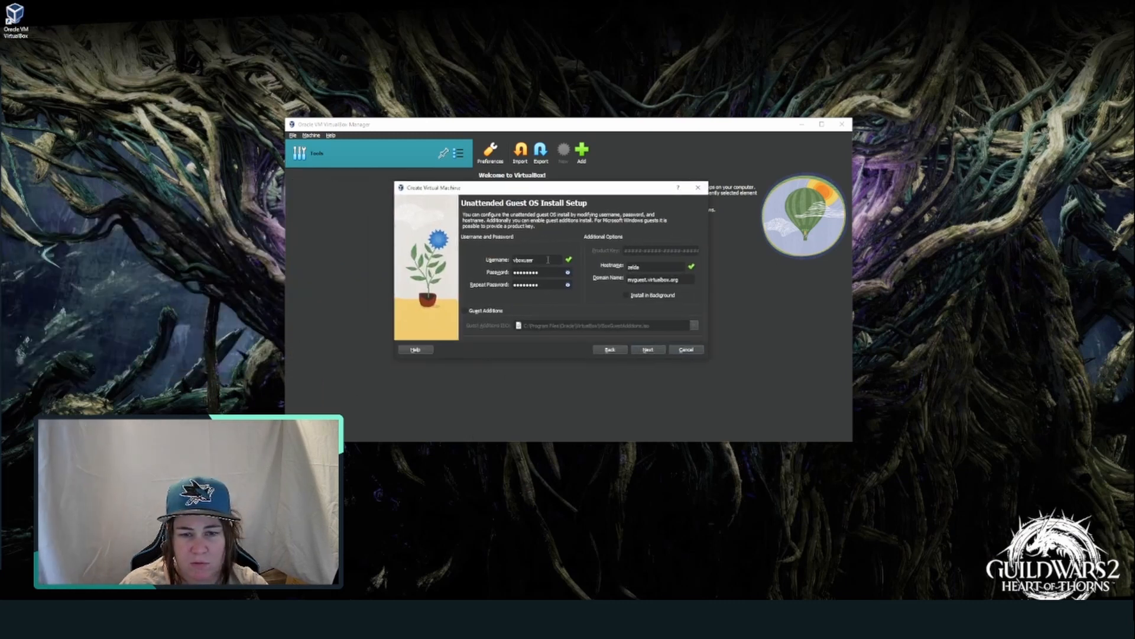
pyautogui.moveTo(549, 260); pyautogui.dragTo(492, 255)
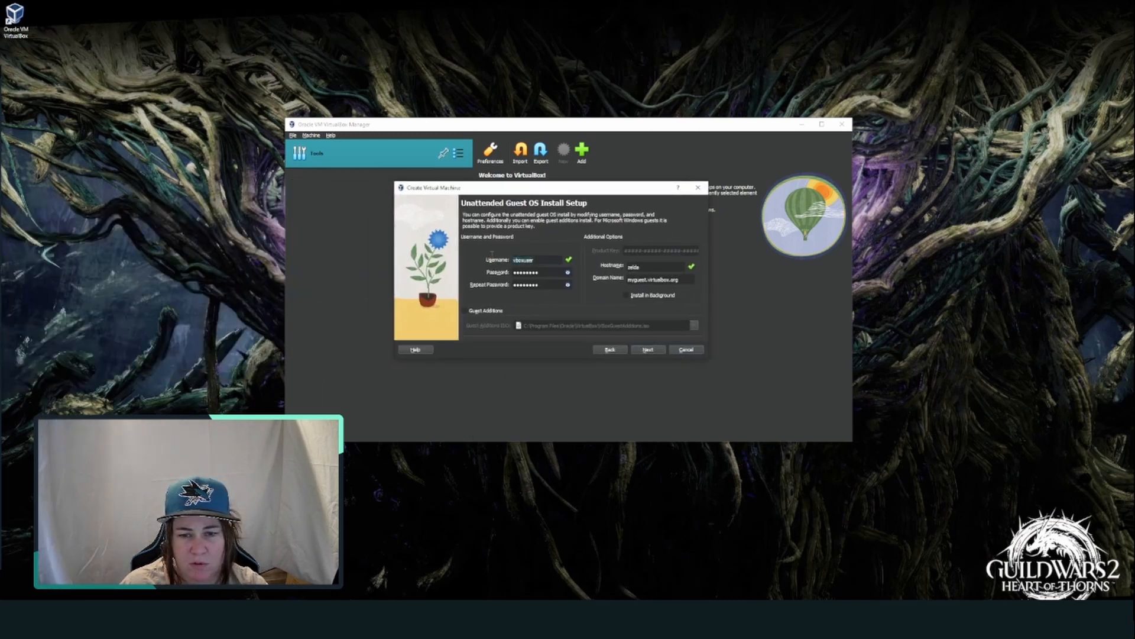
pyautogui.moveTo(654, 192); pyautogui.dragTo(593, 210)
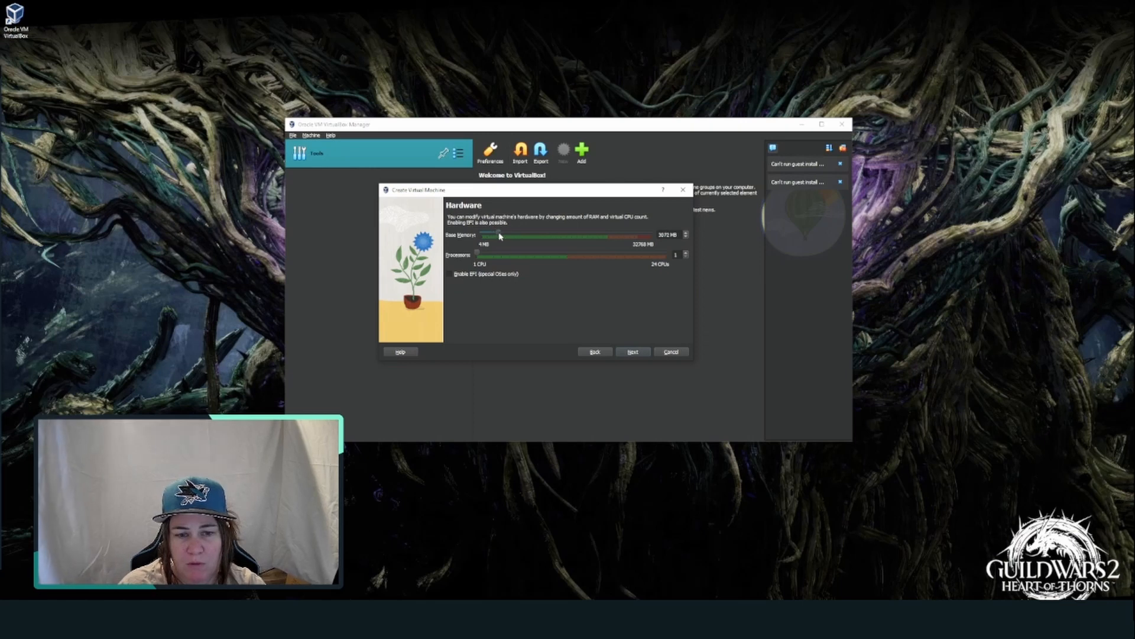
# - Set the virtual machine's base memory to 8192 MB and its processors to 4, and continue to the hard disk setup
pyautogui.moveTo(496, 236)
pyautogui.mouseDown()
pyautogui.moveTo(546, 235)
pyautogui.moveTo(490, 255)
pyautogui.moveTo(502, 254)
pyautogui.mouseUp()
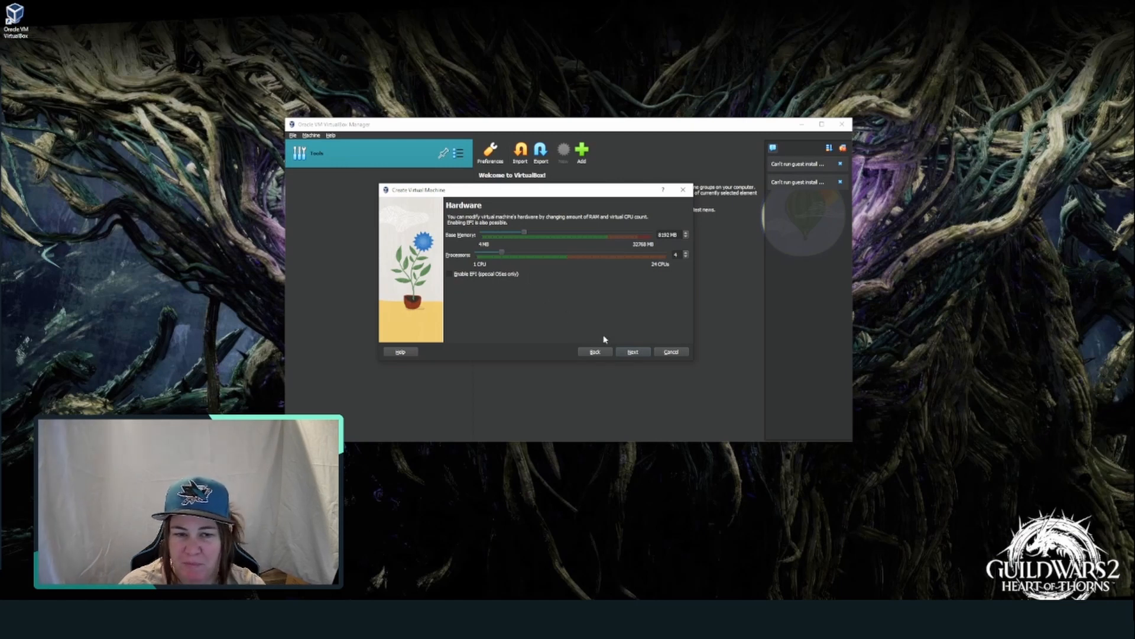
pyautogui.click(643, 353)
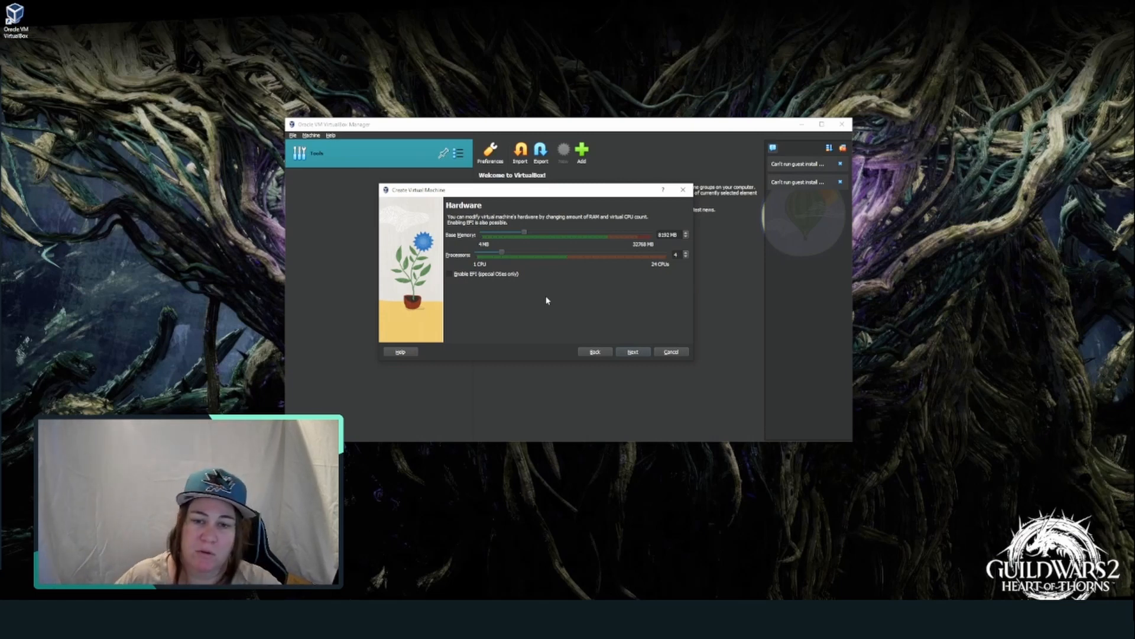
pyautogui.click(633, 352)
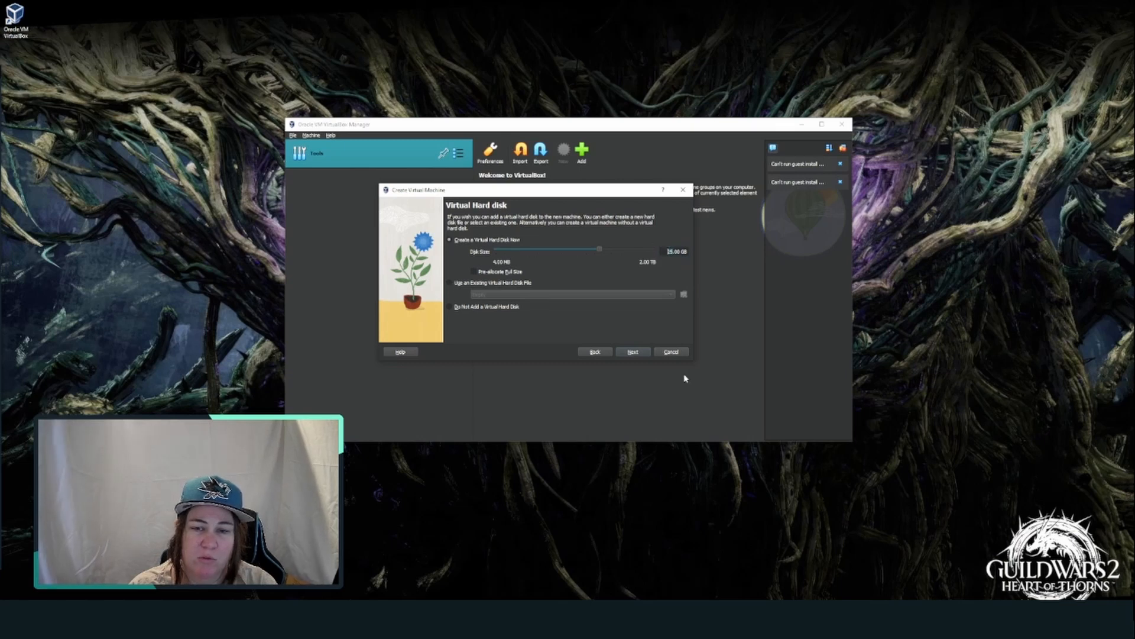
# - Keep a new 25.00 GB virtual hard disk without pre-allocation, review the full summary, and finish creating the virtual machine
pyautogui.click(633, 353)
pyautogui.scroll(-1, 628, 333)
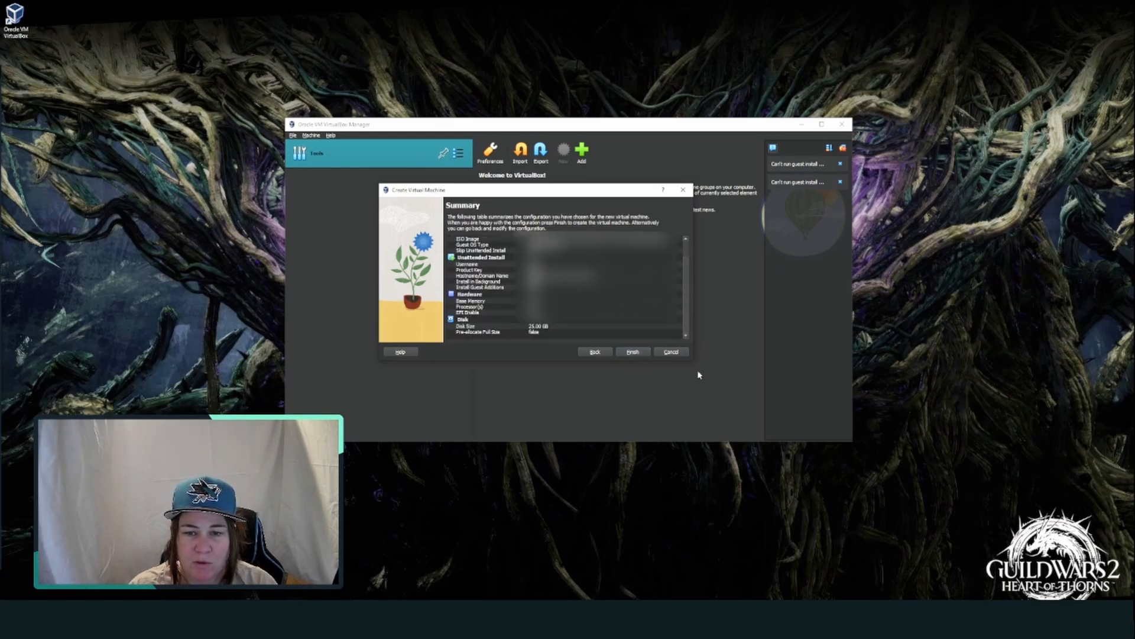
pyautogui.moveTo(691, 361); pyautogui.dragTo(682, 413)
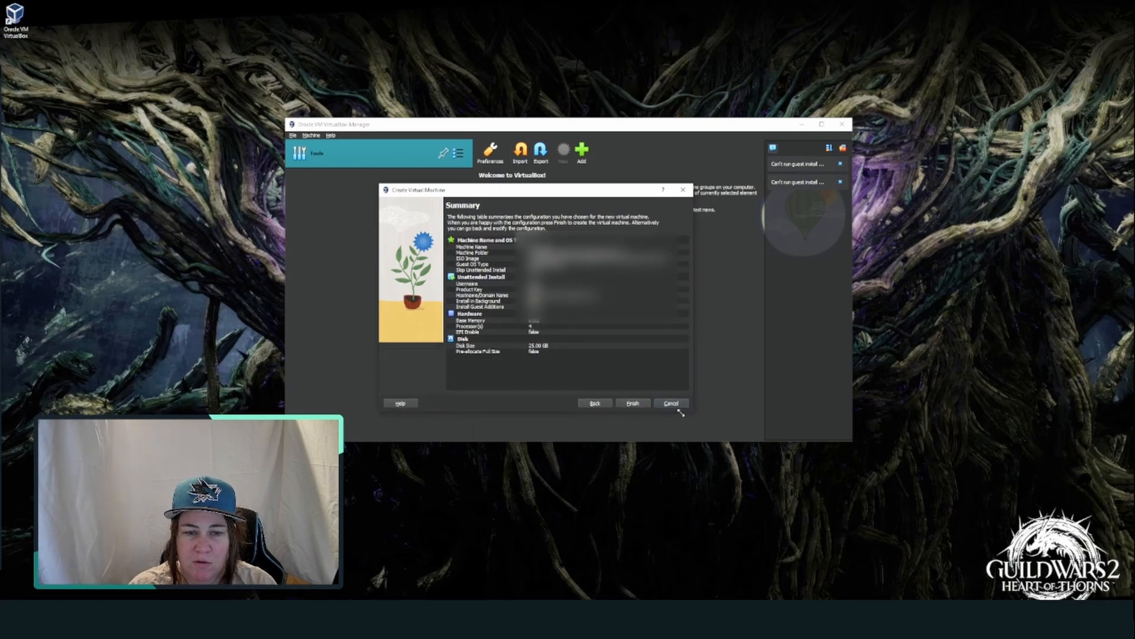
pyautogui.click(633, 403)
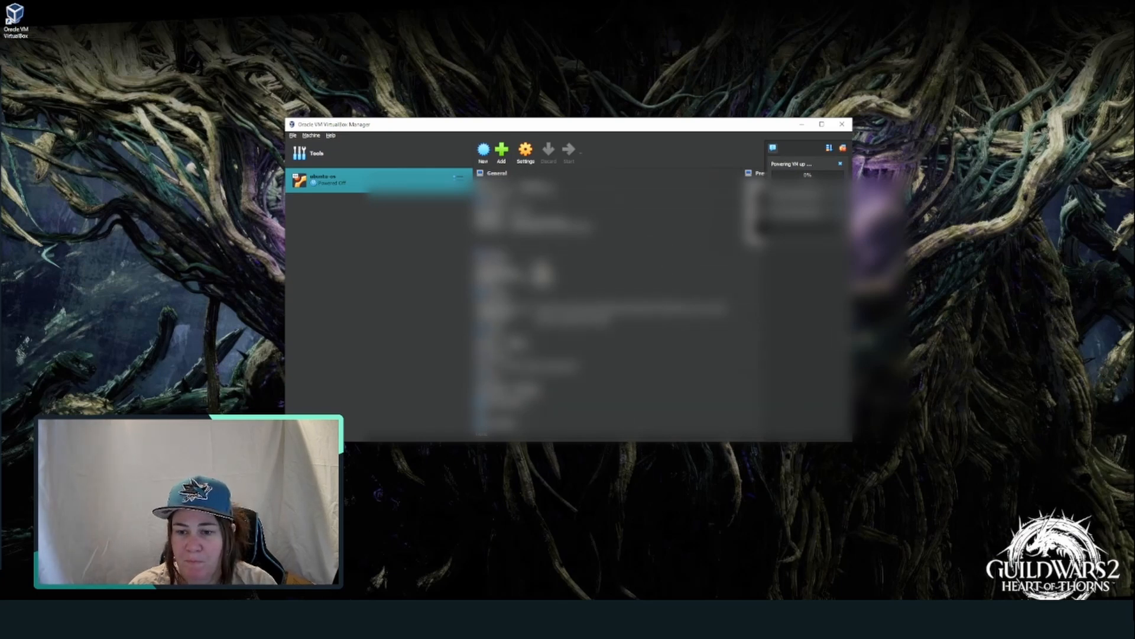
# - Widen the VirtualBox Manager window, narrow its machine list, and minimize the window
pyautogui.moveTo(853, 343); pyautogui.dragTo(904, 343)
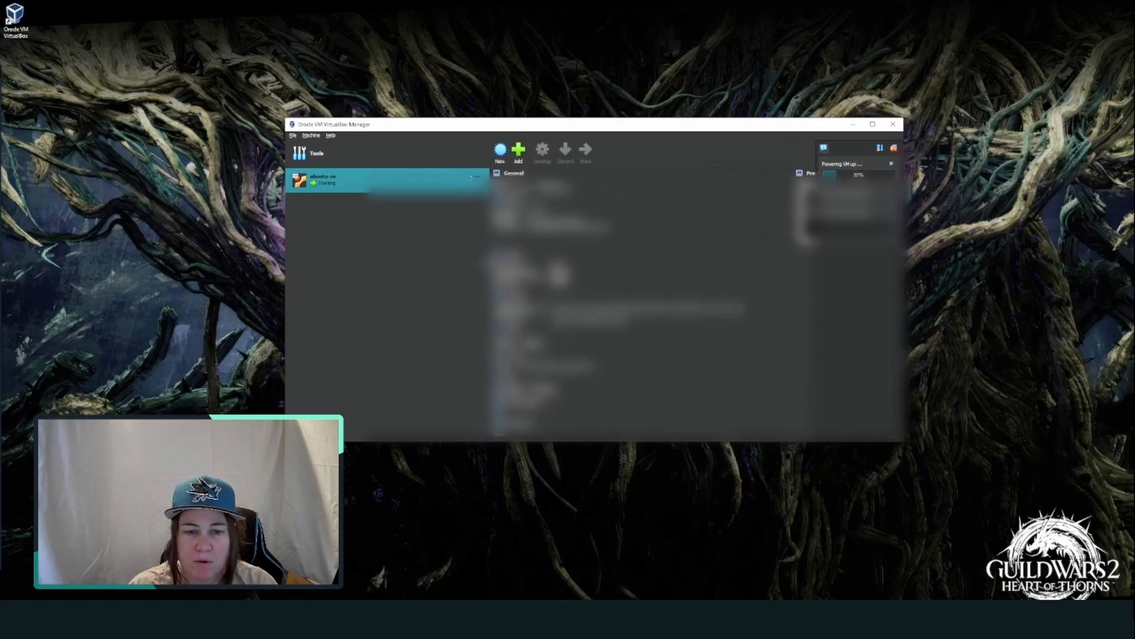
pyautogui.moveTo(490, 267); pyautogui.dragTo(371, 265)
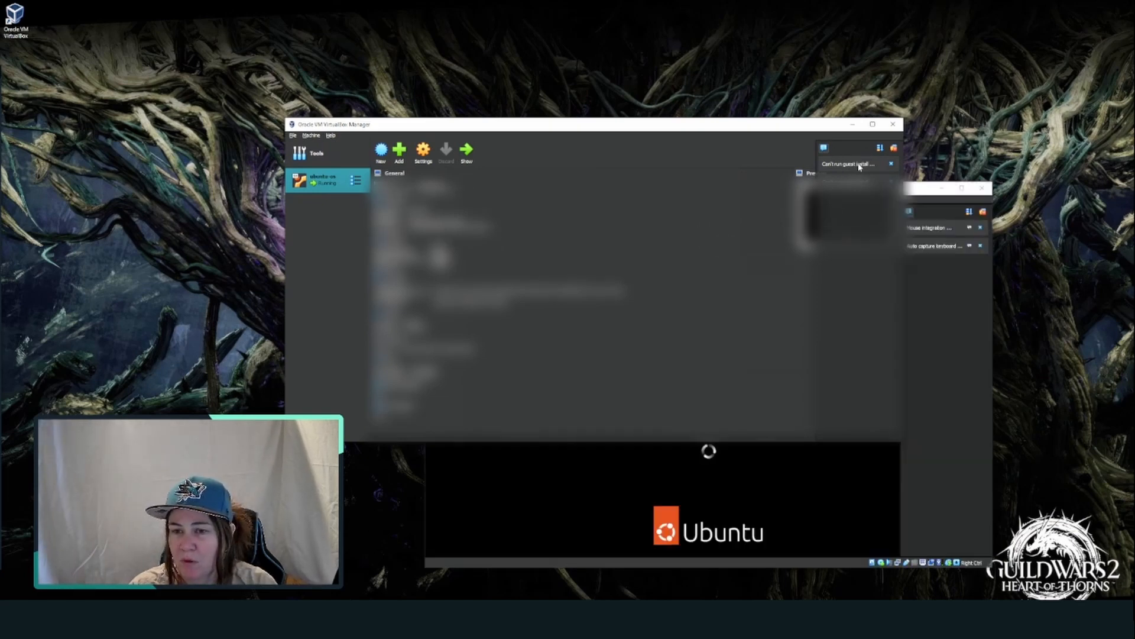
pyautogui.click(854, 125)
# - Reposition the running Ubuntu virtual machine's window and enlarge it to show the guest desktop during installation
pyautogui.moveTo(805, 197); pyautogui.dragTo(667, 125)
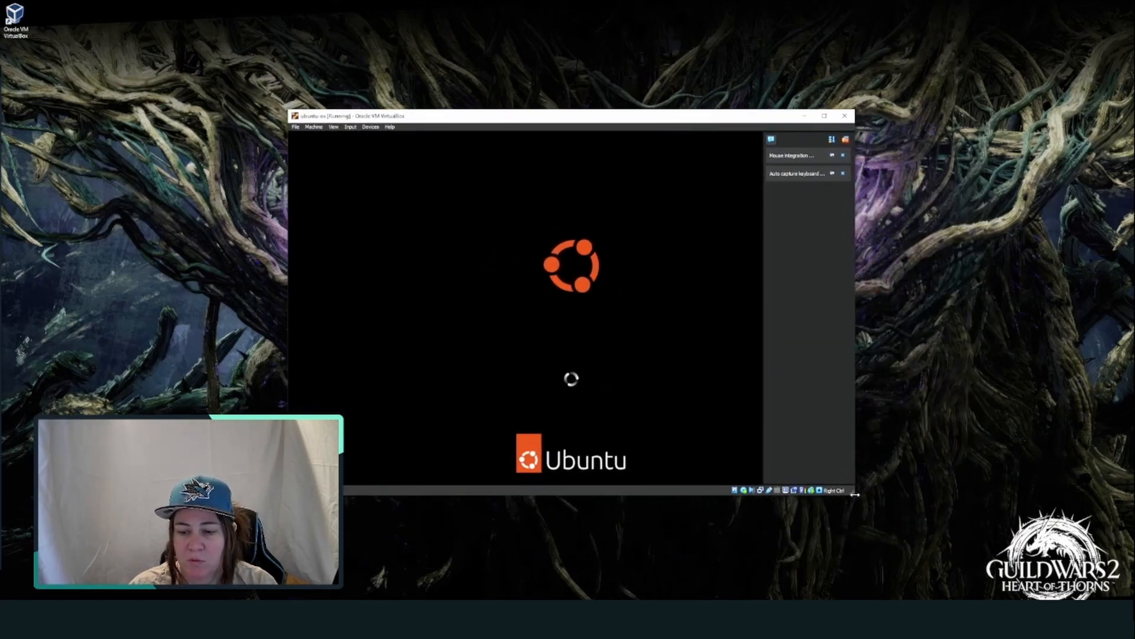
pyautogui.moveTo(854, 494); pyautogui.dragTo(936, 544)
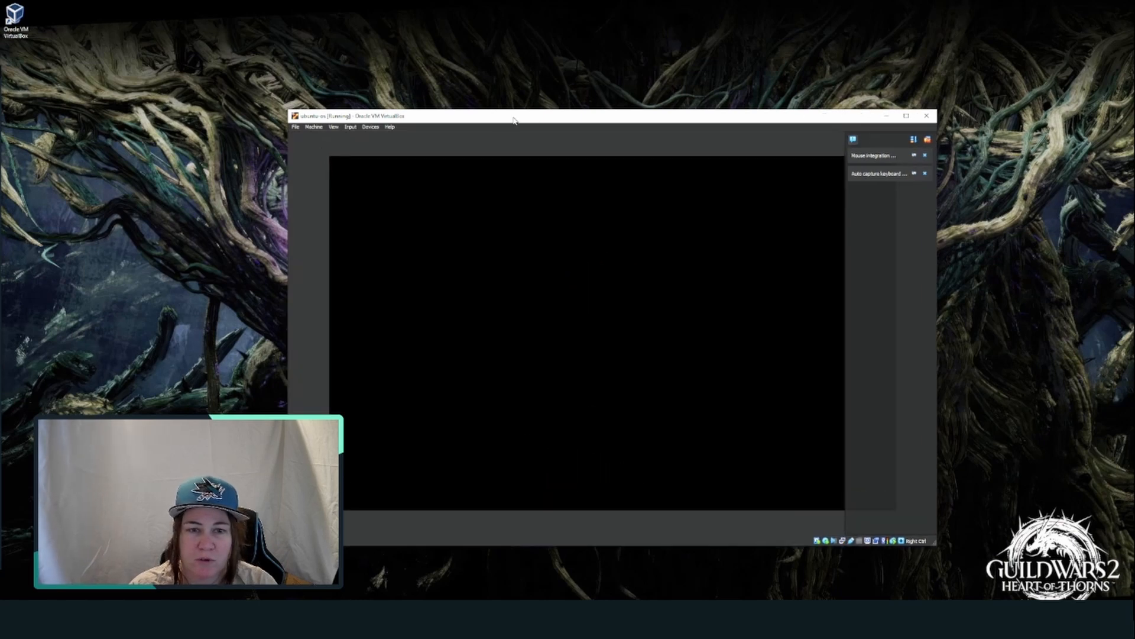
pyautogui.moveTo(514, 120); pyautogui.dragTo(440, 105)
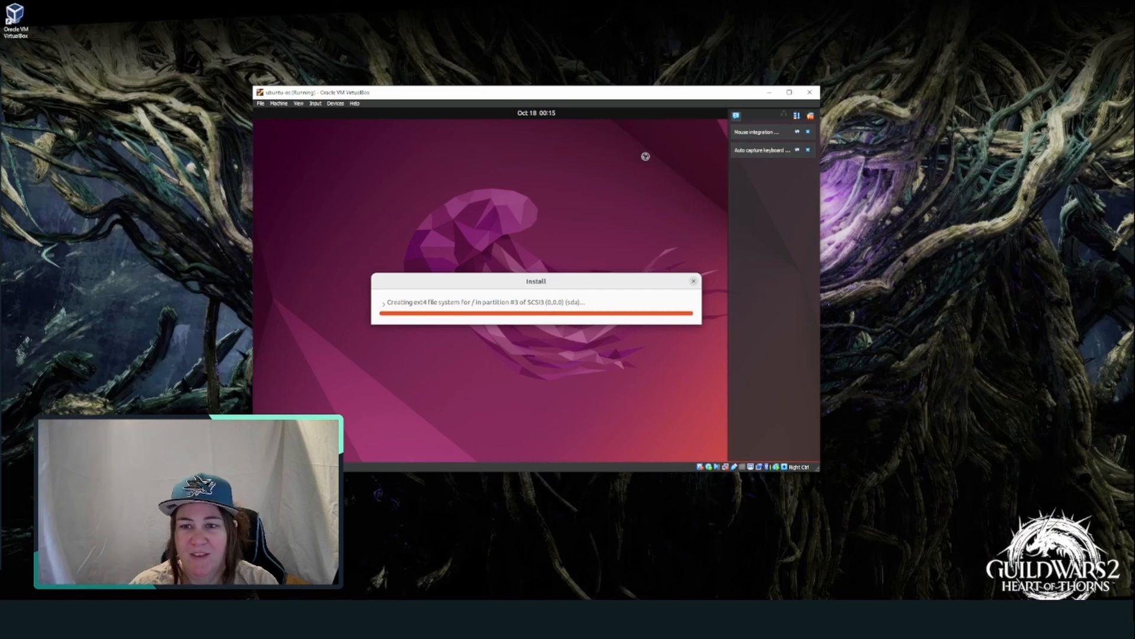
pyautogui.moveTo(443, 89); pyautogui.dragTo(194, 7)
pyautogui.click(541, 10)
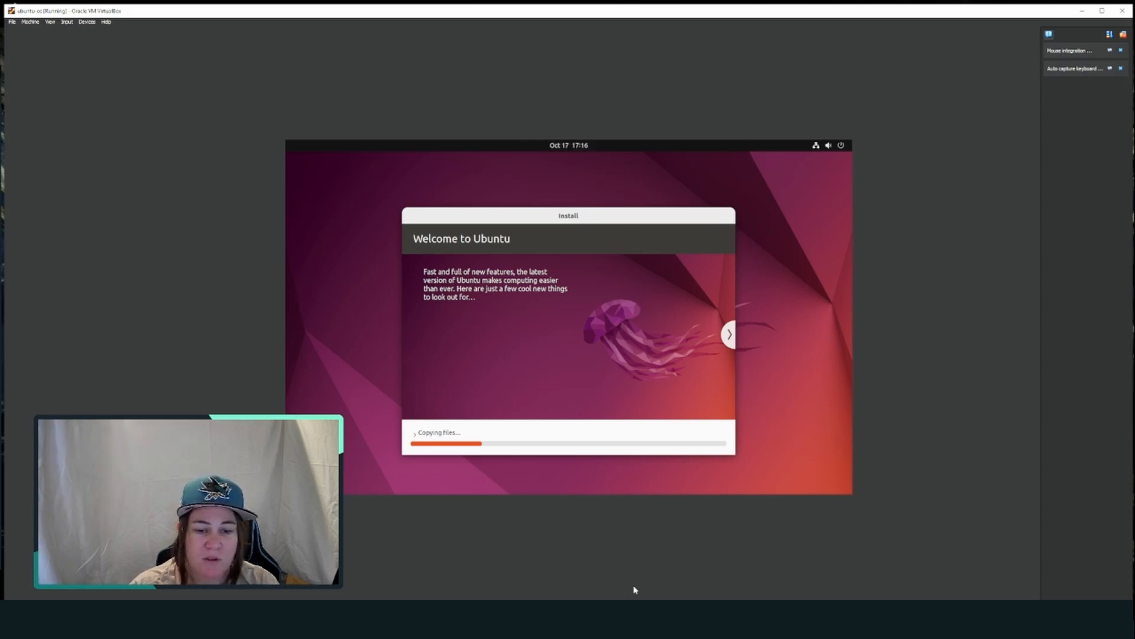
pyautogui.click(1103, 6)
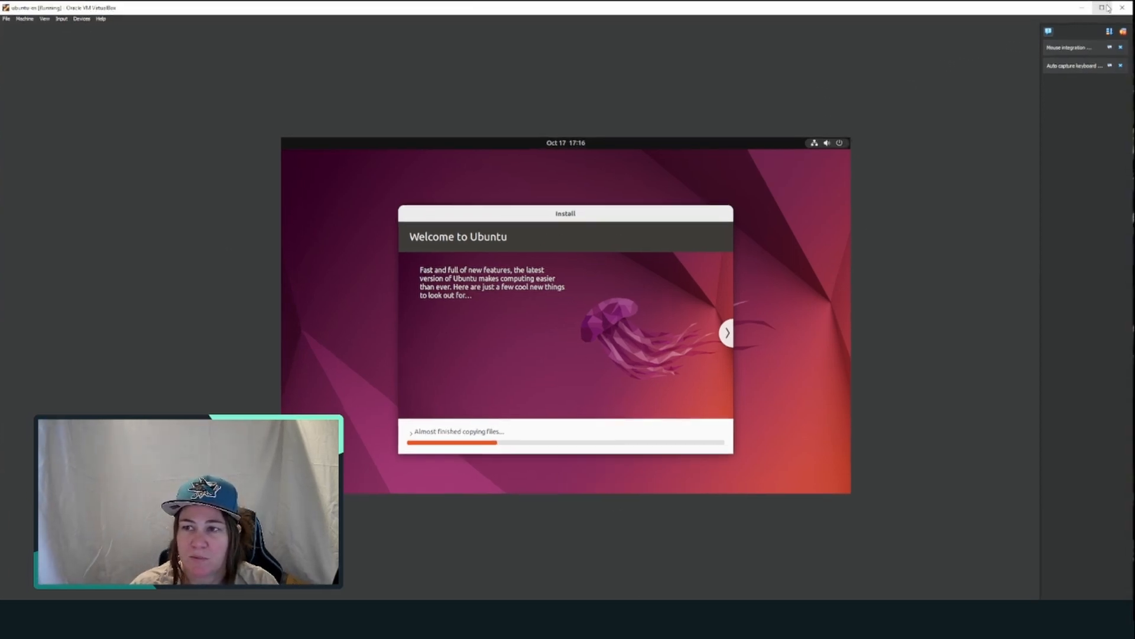
pyautogui.click(30, 21)
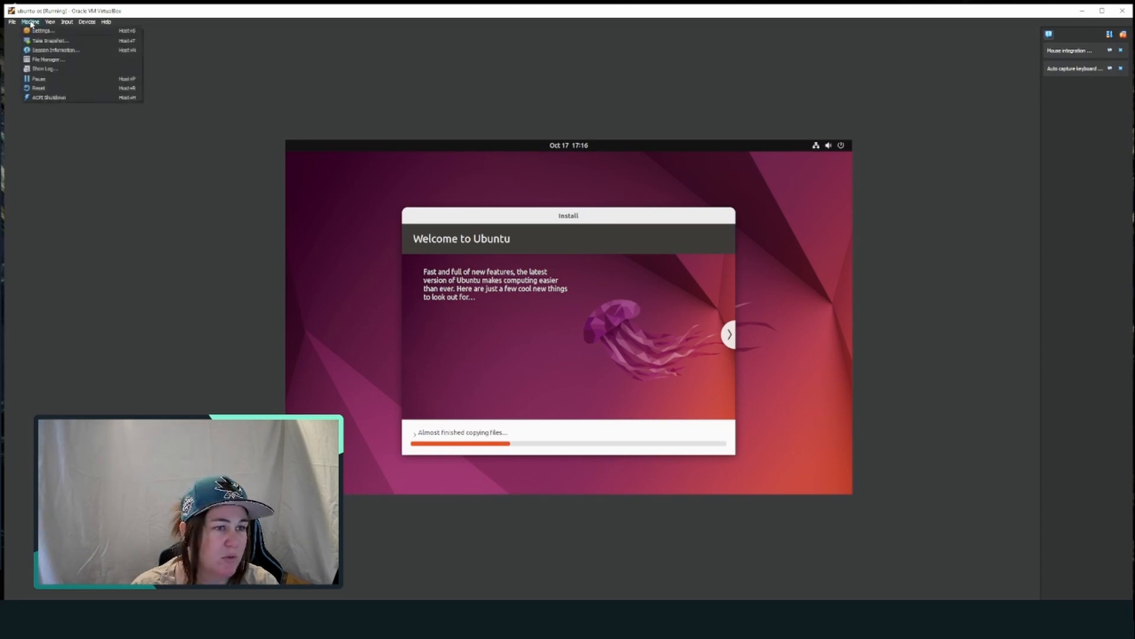
pyautogui.click(253, 32)
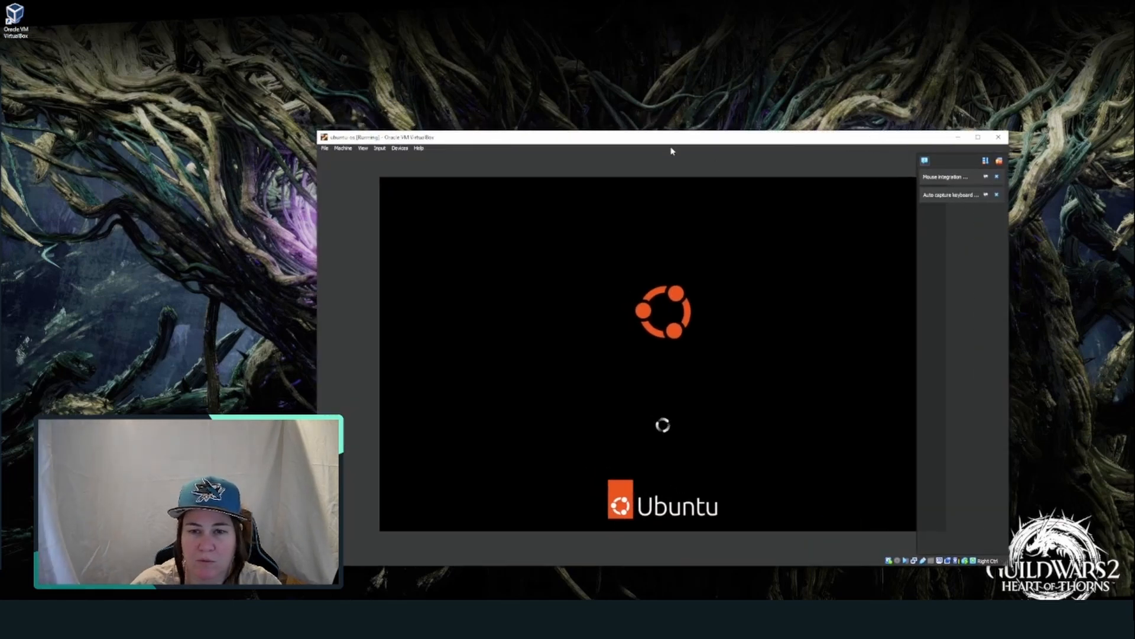
# - Move the virtual machine's window higher on the desktop and choose the user account on the Ubuntu login screen
pyautogui.moveTo(670, 139); pyautogui.dragTo(557, 100)
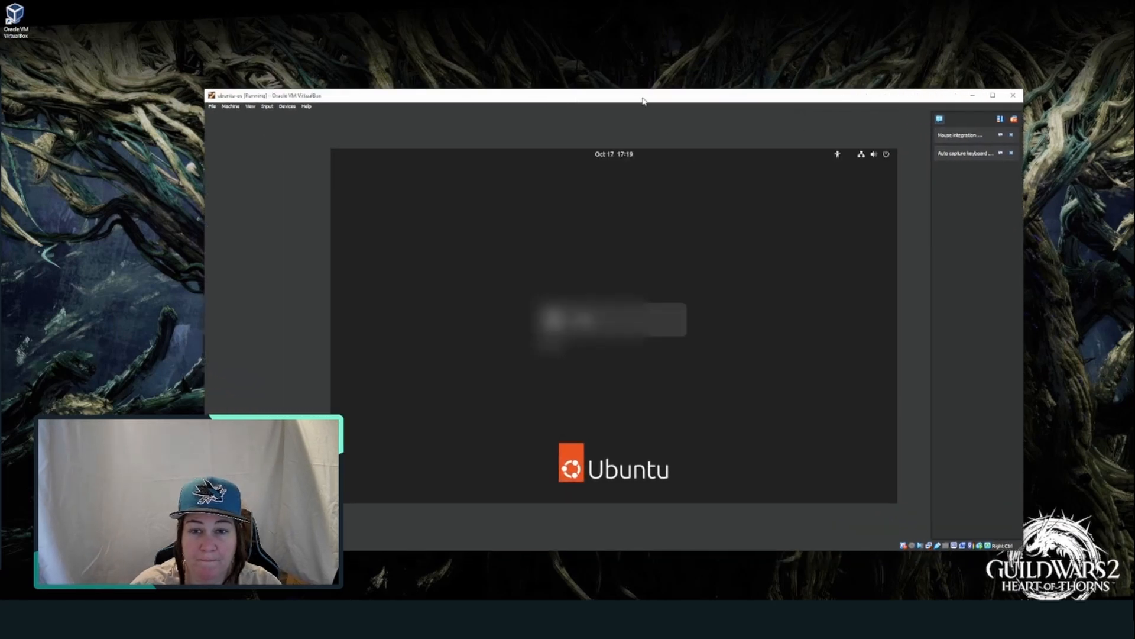
pyautogui.moveTo(644, 101); pyautogui.dragTo(588, 84)
pyautogui.click(536, 309)
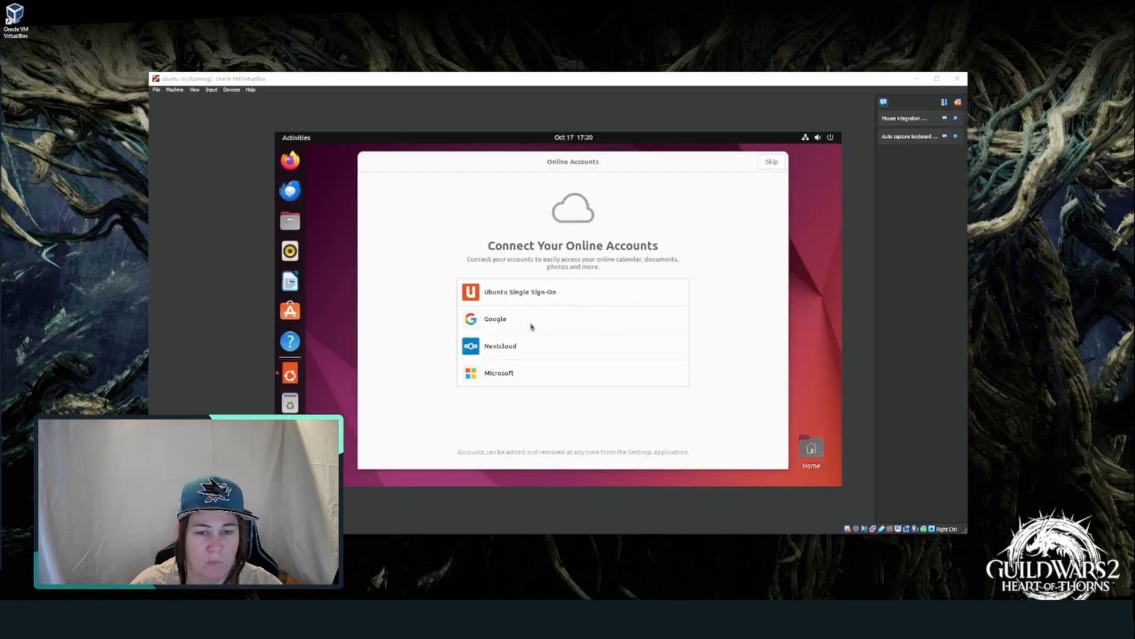
# - Complete the Ubuntu welcome setup, skipping online accounts and Ubuntu Pro, choosing not to send system info, and keeping location services off
pyautogui.click(771, 163)
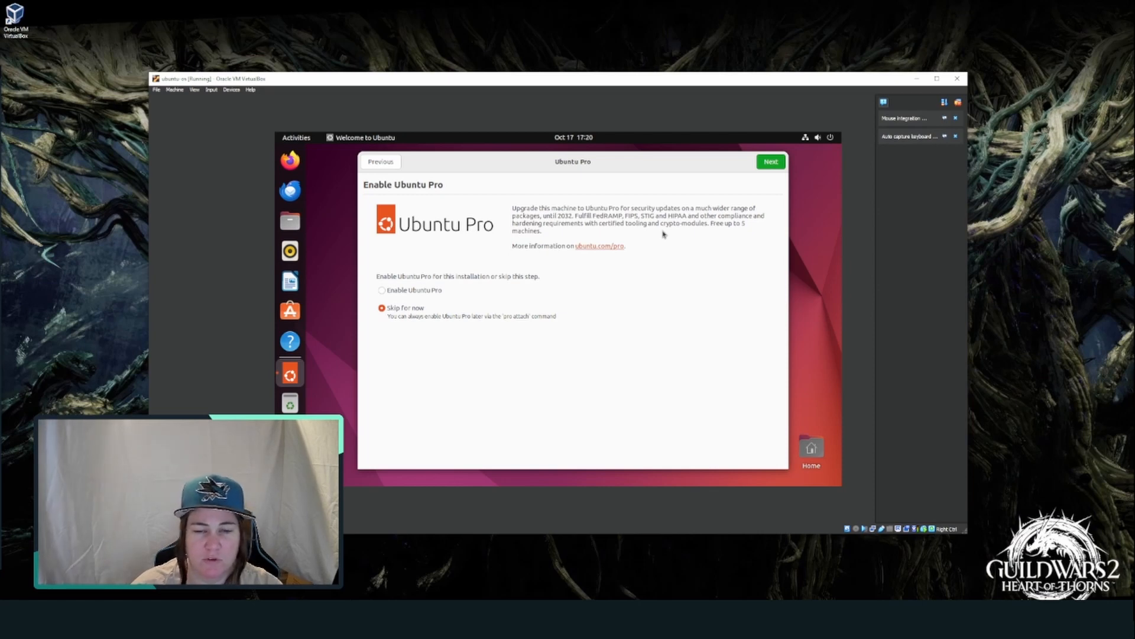
pyautogui.click(763, 168)
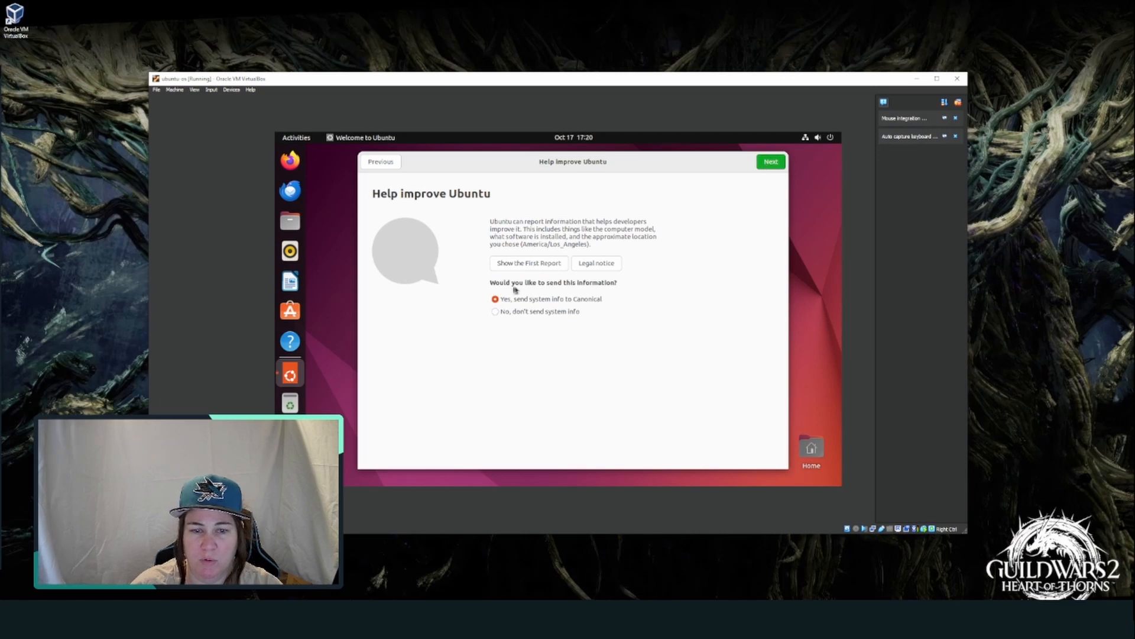
pyautogui.click(538, 314)
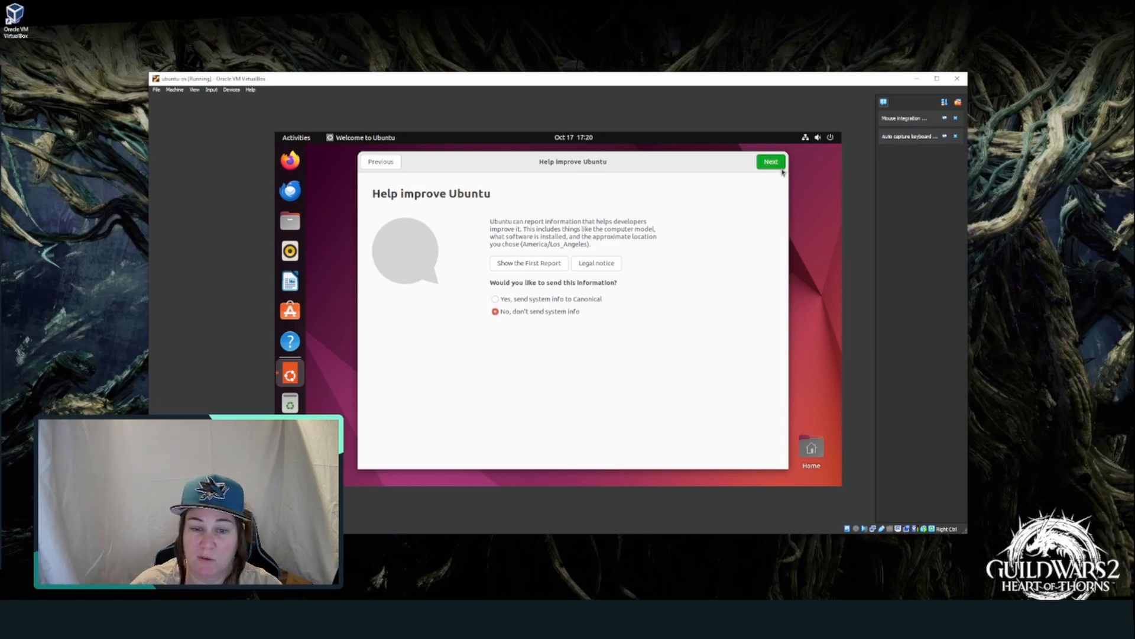
pyautogui.click(772, 163)
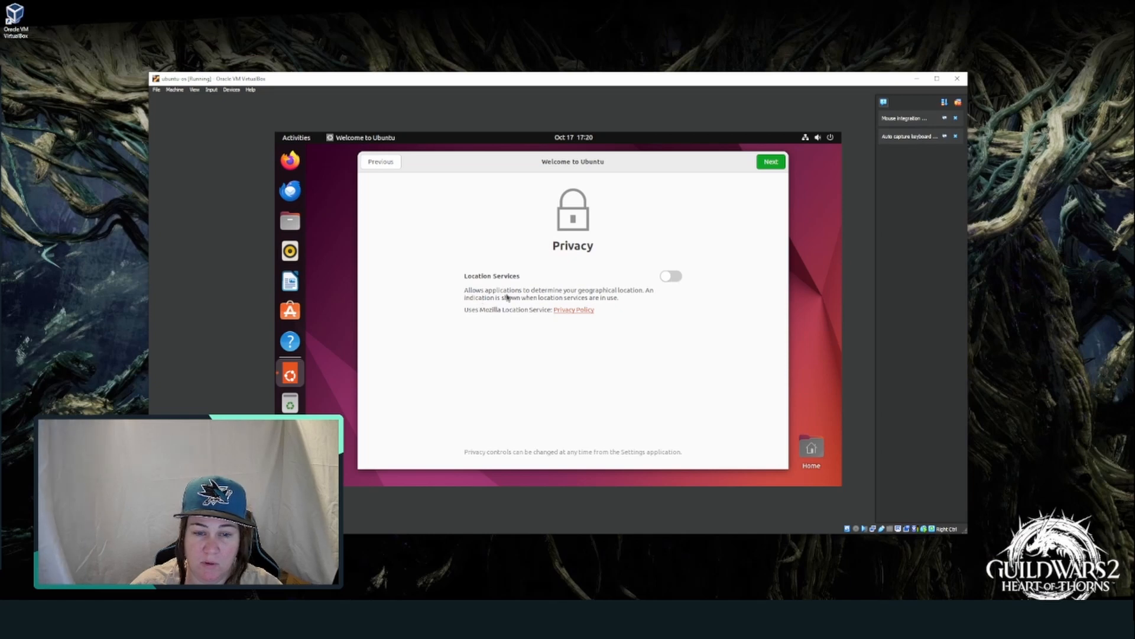
pyautogui.click(772, 165)
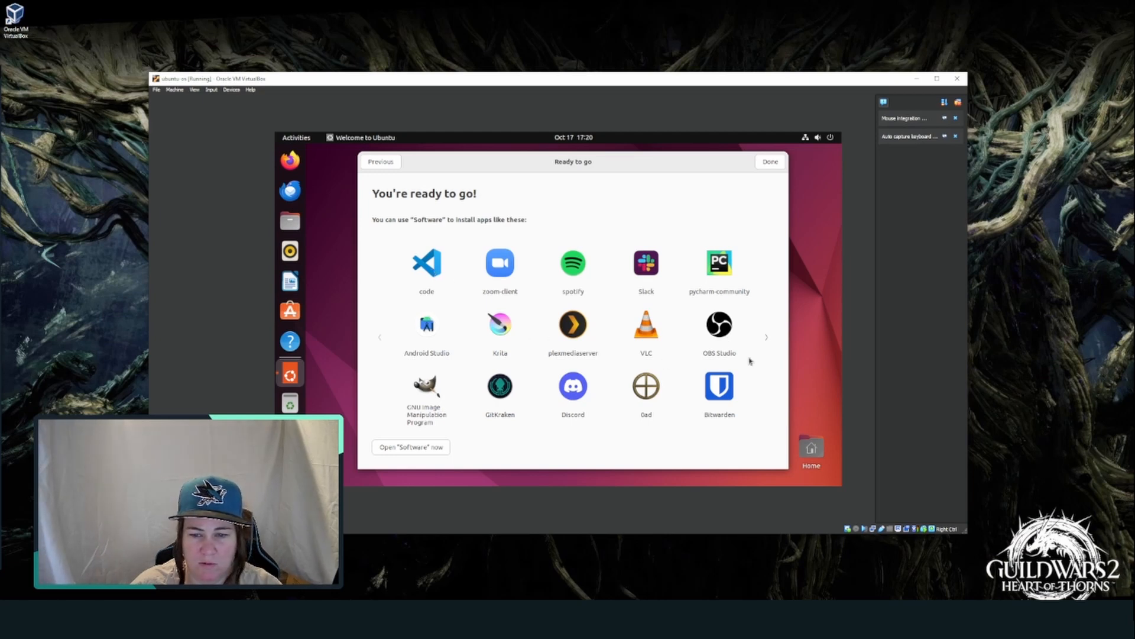
# - Browse the suggested apps and open the code app's page in Ubuntu Software, moving its window down out of the way
pyautogui.click(766, 341)
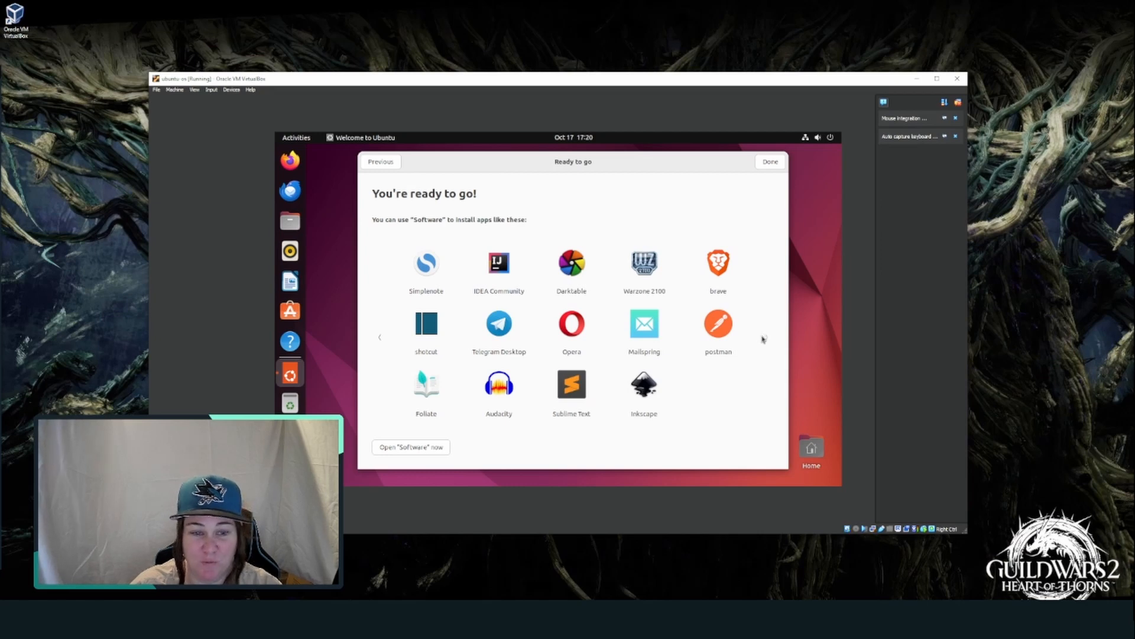
pyautogui.click(379, 340)
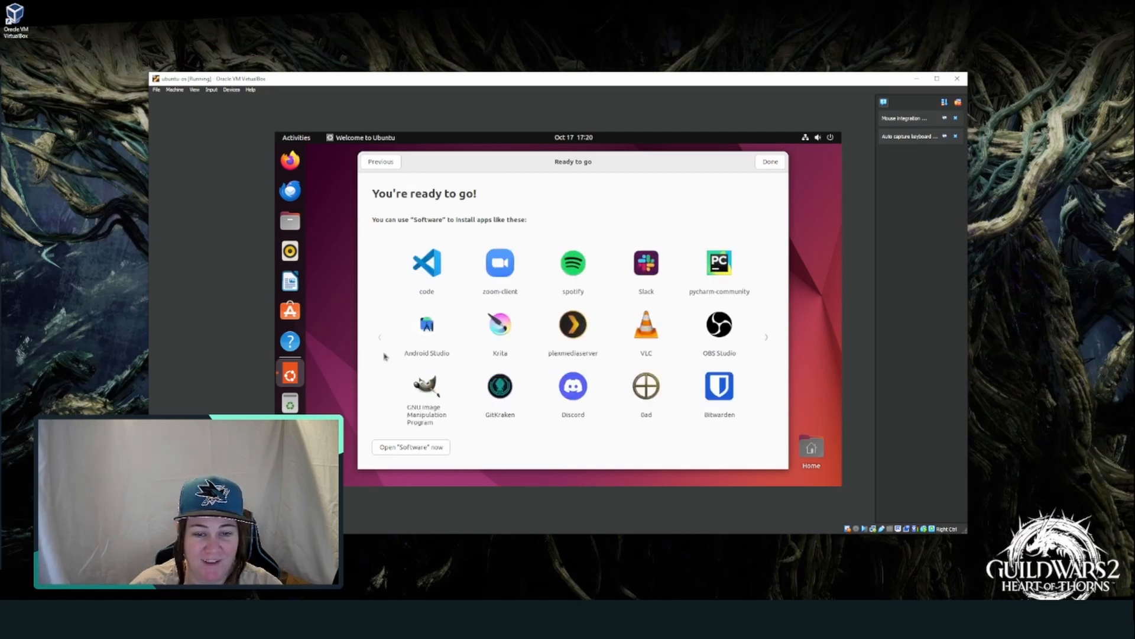
pyautogui.click(447, 273)
pyautogui.moveTo(588, 155); pyautogui.dragTo(623, 487)
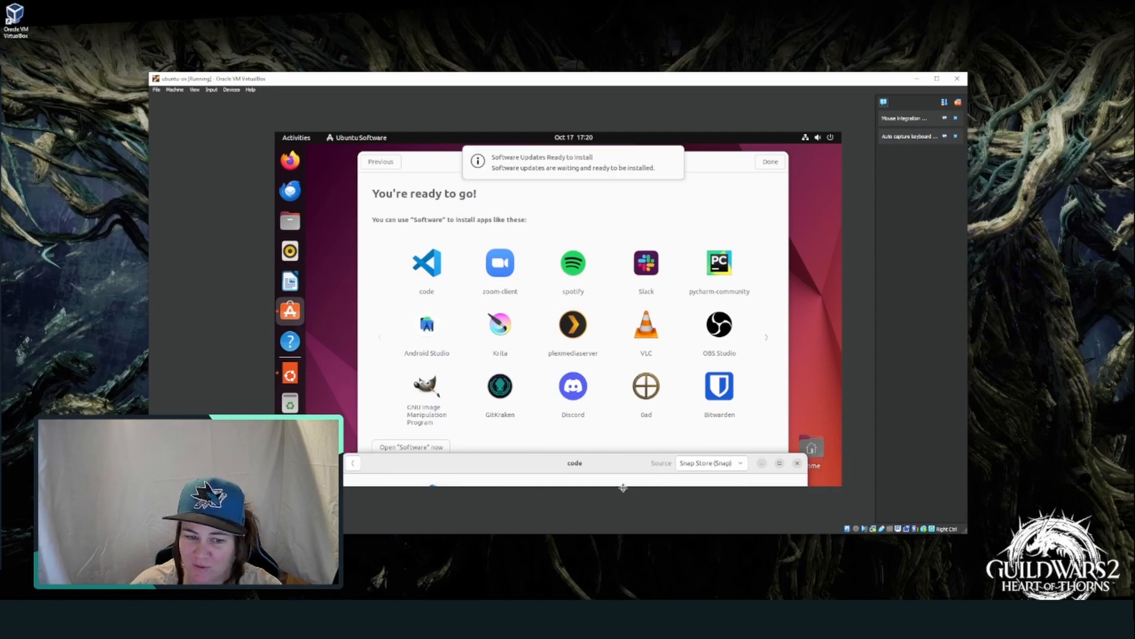
pyautogui.moveTo(623, 488); pyautogui.dragTo(618, 437)
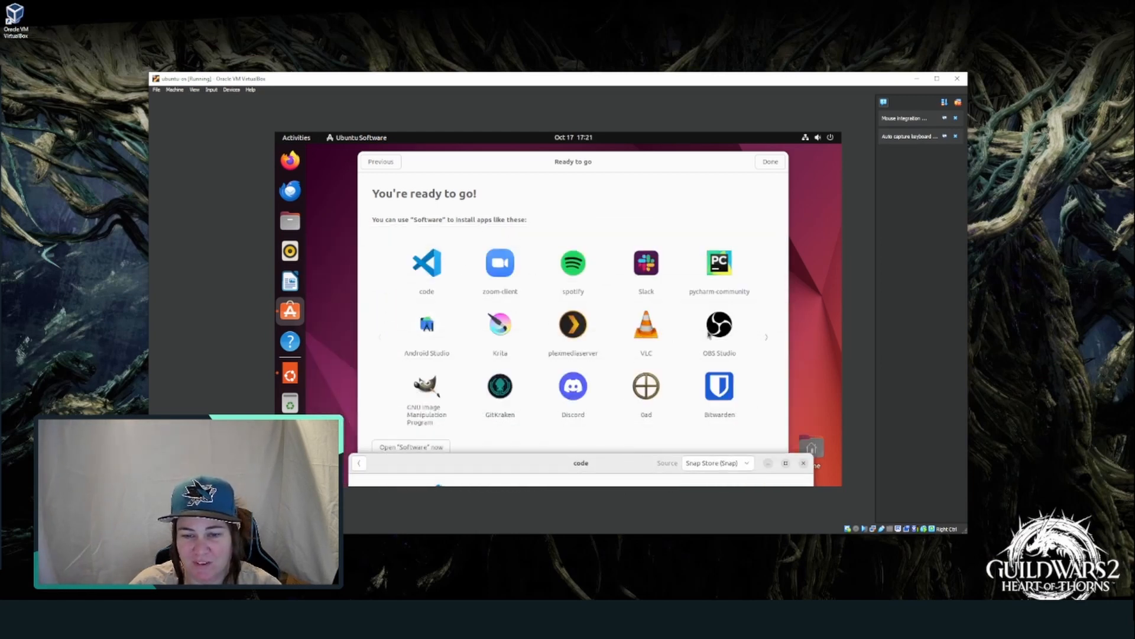
# - Show the second page of suggested apps and open Ubuntu Software from the Ready to go page
pyautogui.click(766, 342)
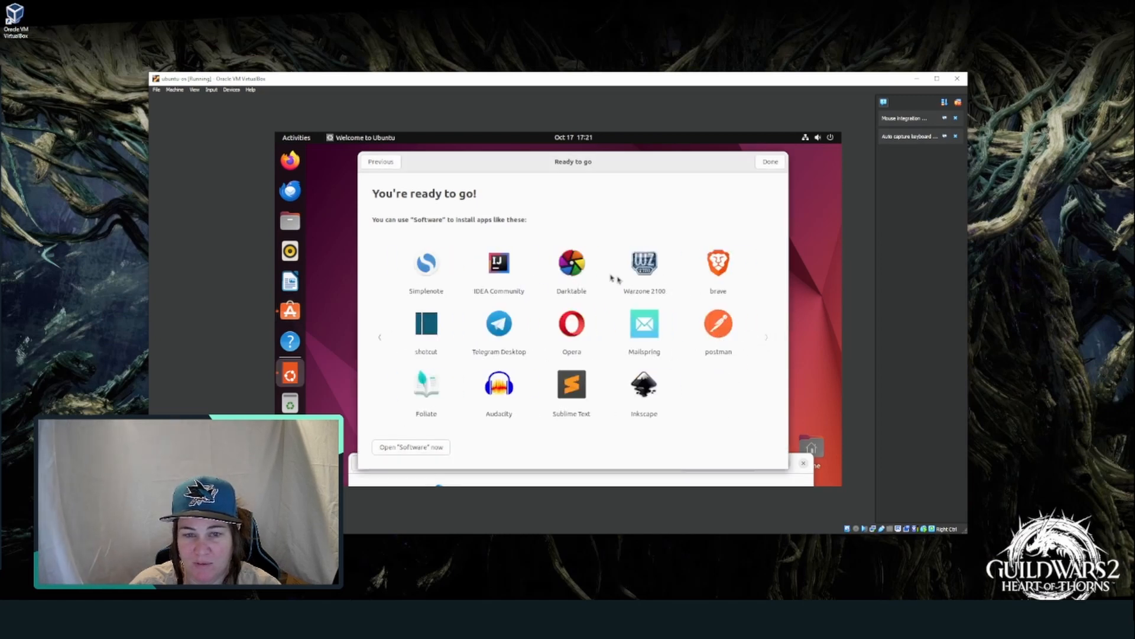
pyautogui.click(415, 450)
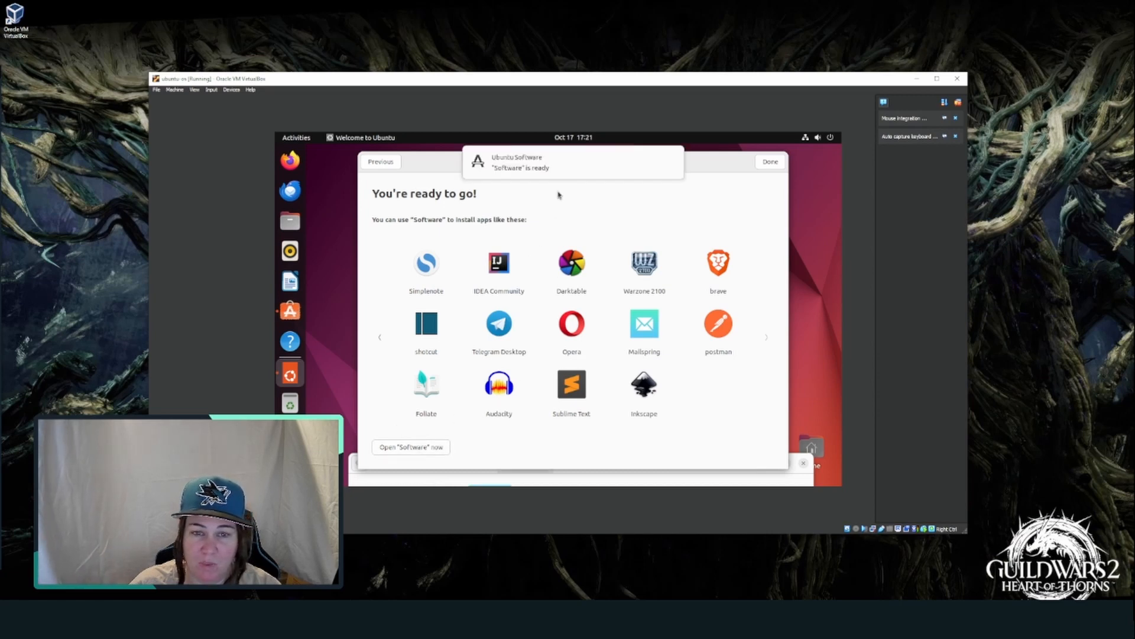
# - Finish the Ubuntu welcome setup and move the Ubuntu Software window up so it sits fully on the desktop
pyautogui.click(772, 164)
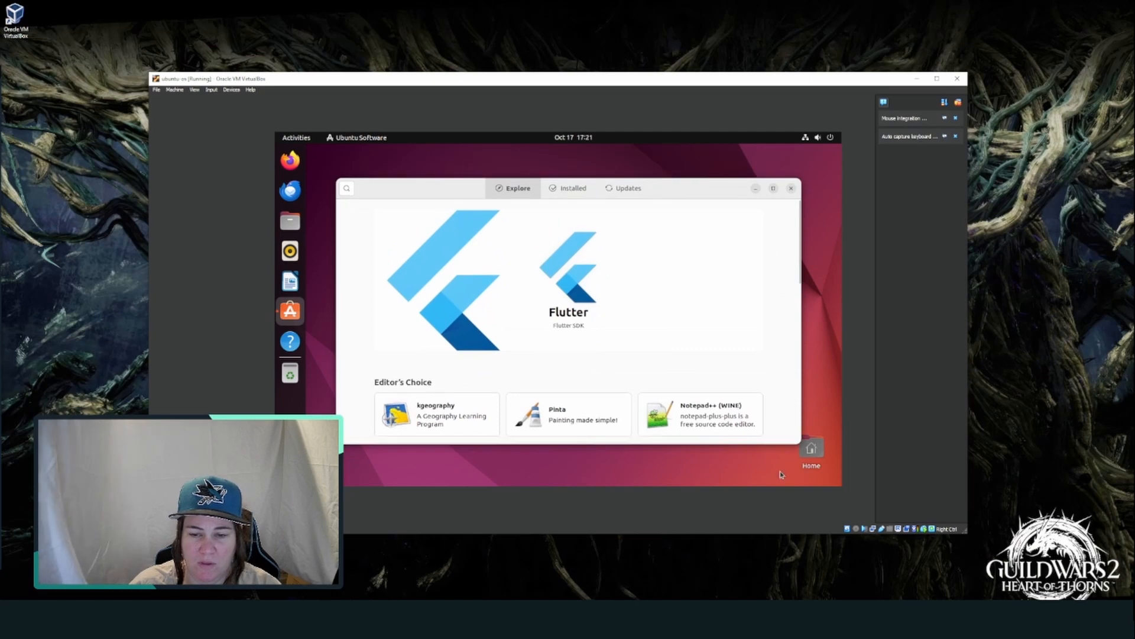
pyautogui.moveTo(679, 195)
pyautogui.mouseDown()
pyautogui.moveTo(635, 163)
pyautogui.moveTo(665, 179)
pyautogui.mouseUp()
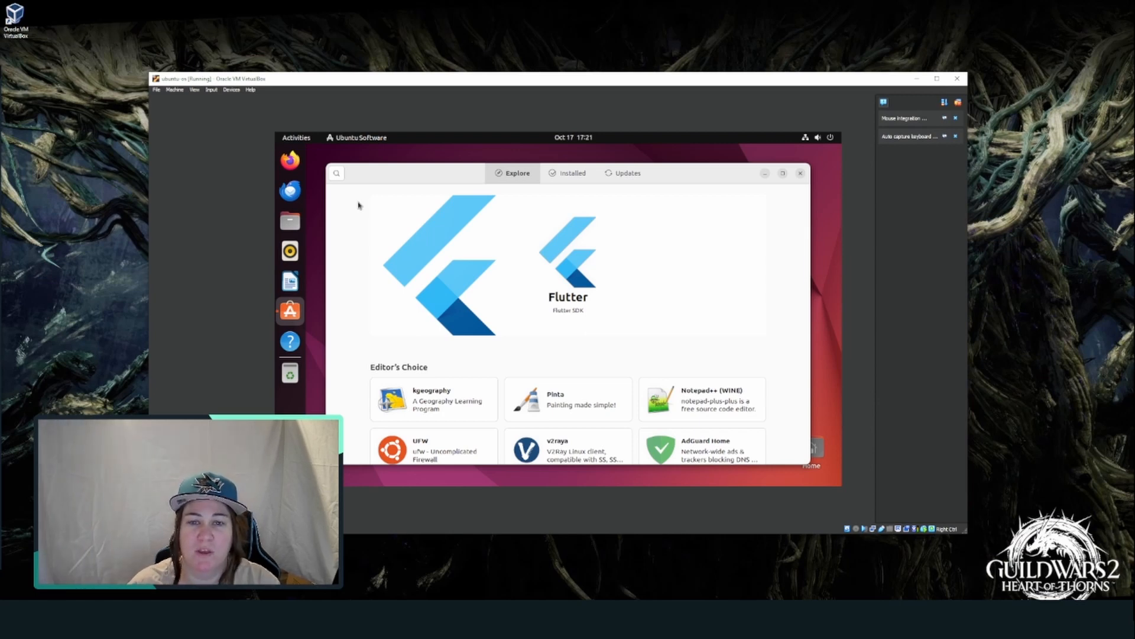
# - Look through the Editor's Choice apps and the software categories on Ubuntu Software's Explore page
pyautogui.scroll(-5, 357, 205)
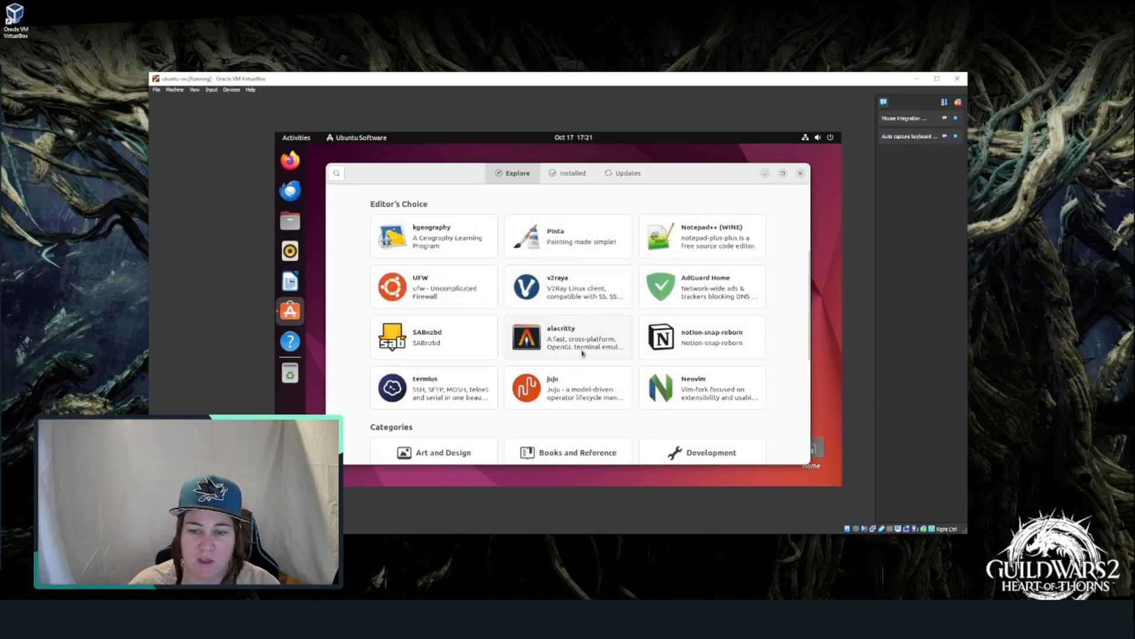
pyautogui.scroll(-3, 583, 353)
pyautogui.scroll(6, 583, 354)
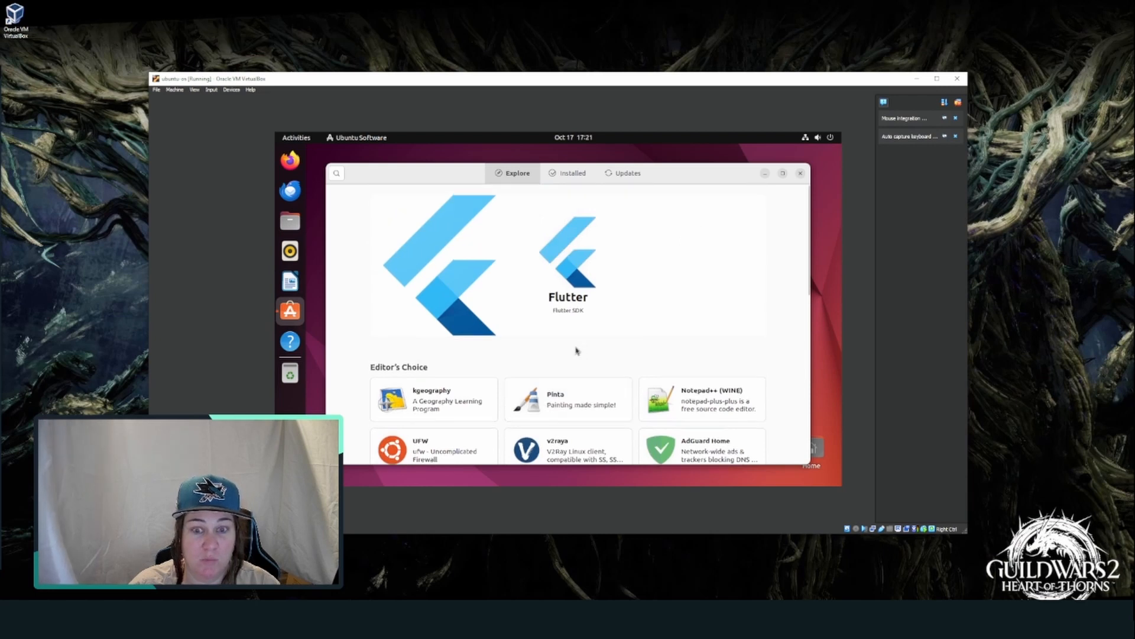
pyautogui.scroll(-6, 577, 351)
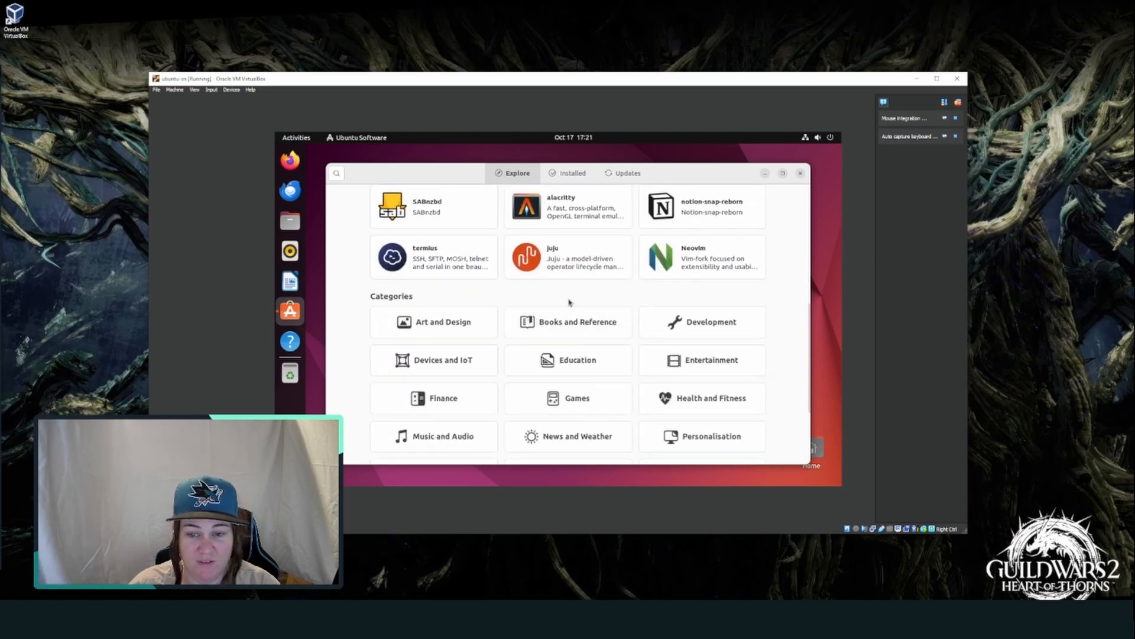
pyautogui.scroll(-3, 572, 343)
pyautogui.scroll(9, 589, 304)
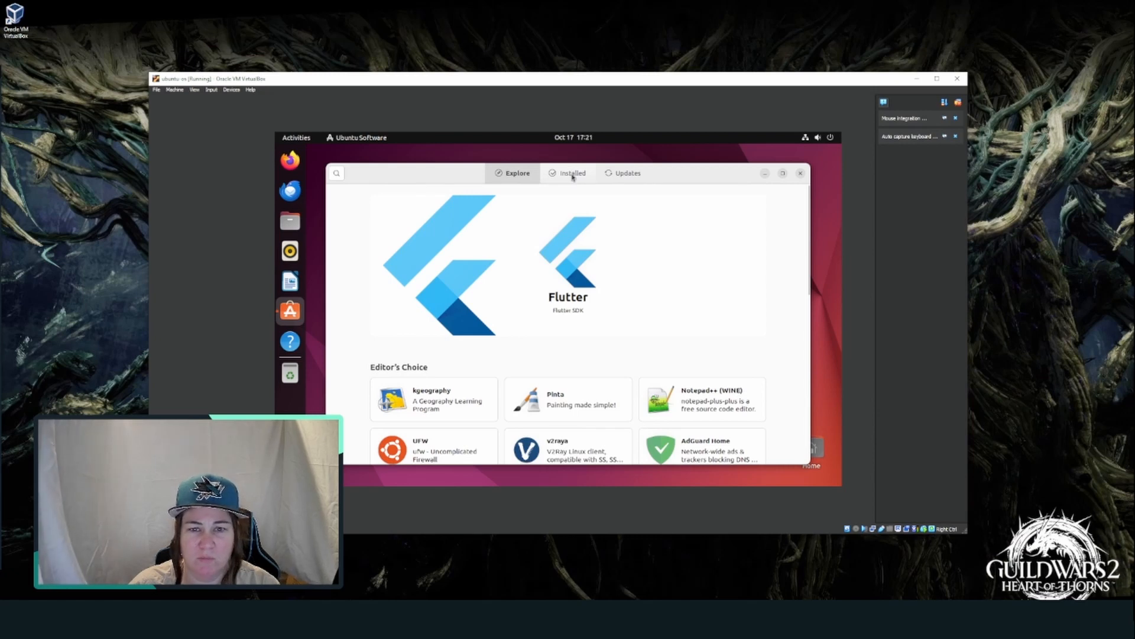
# - Start updating all listed applications in Ubuntu Software, authenticating with the account password, and return to the Explore page
pyautogui.click(629, 177)
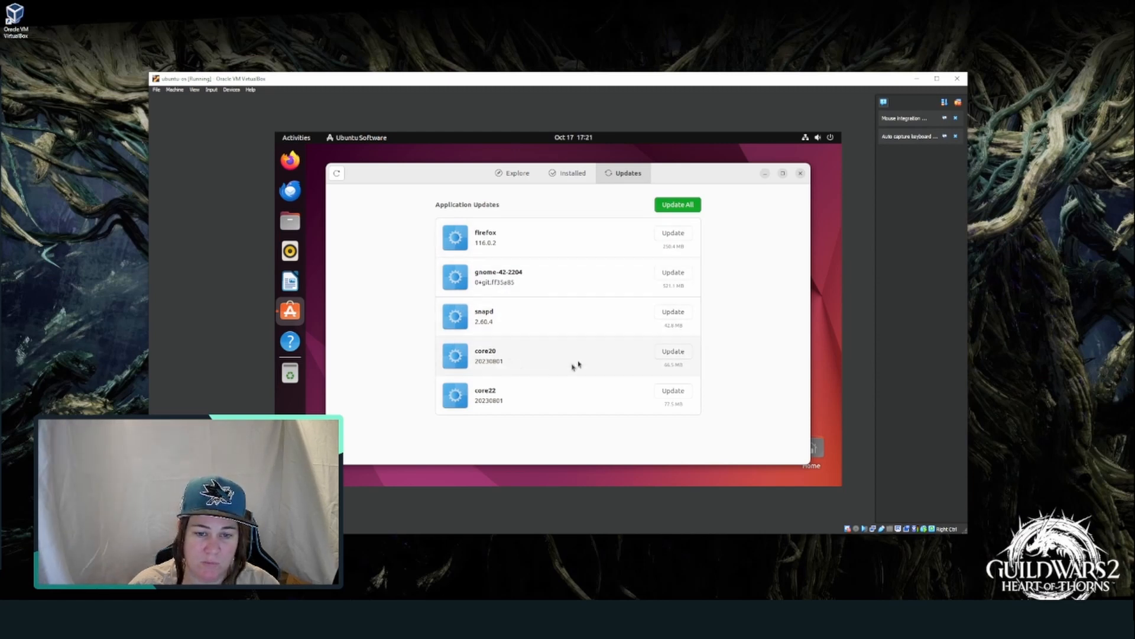
pyautogui.click(677, 205)
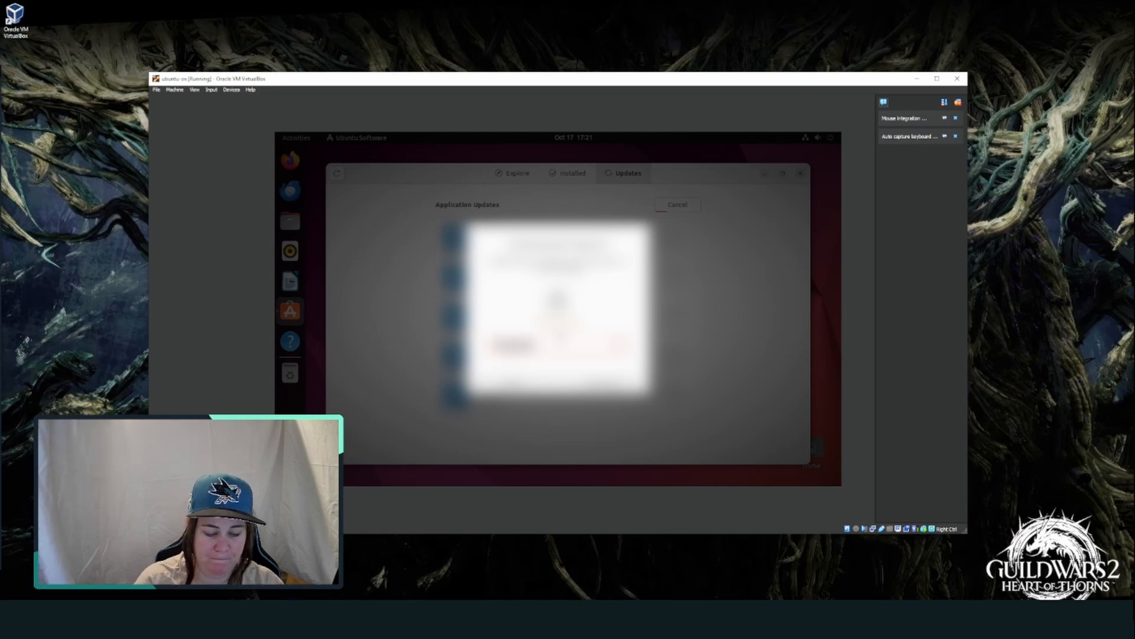
pyautogui.press('Return')
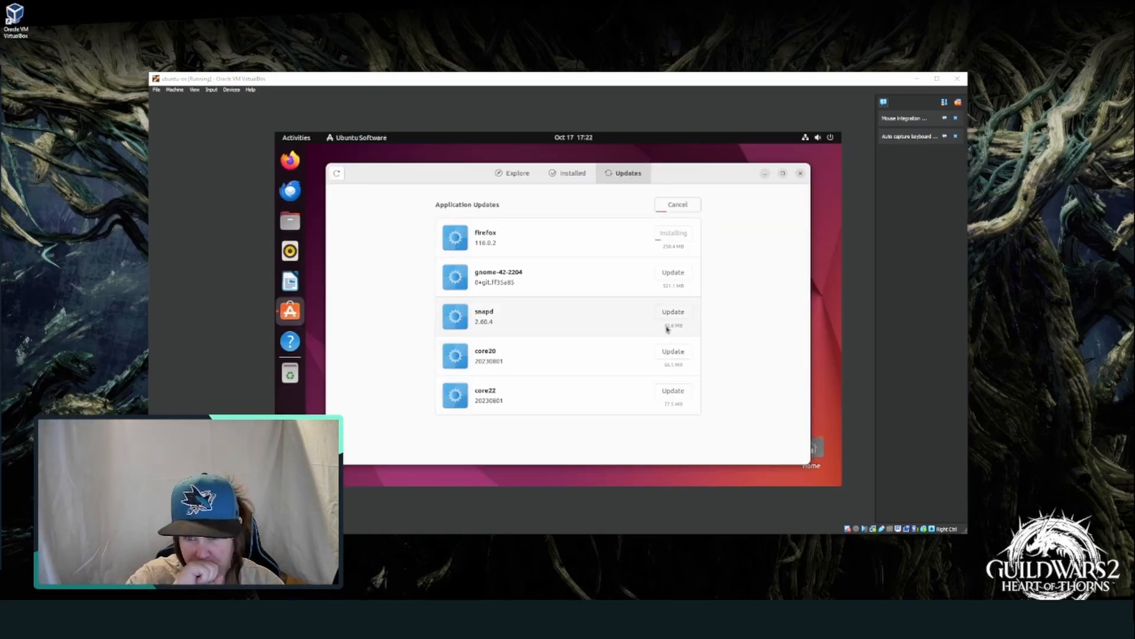
pyautogui.click(513, 172)
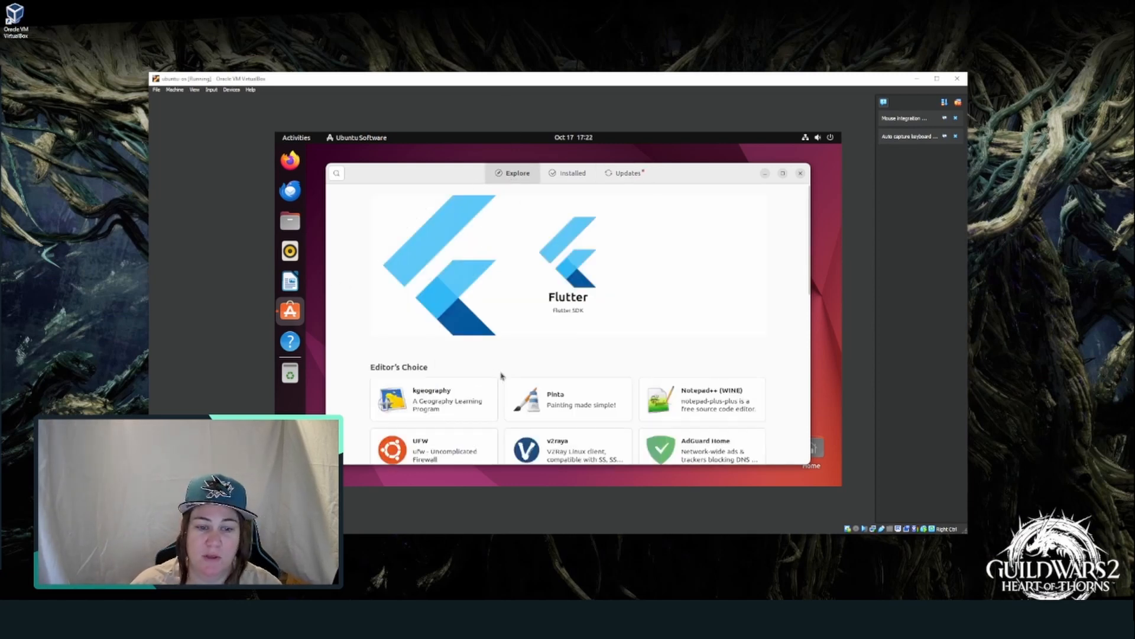